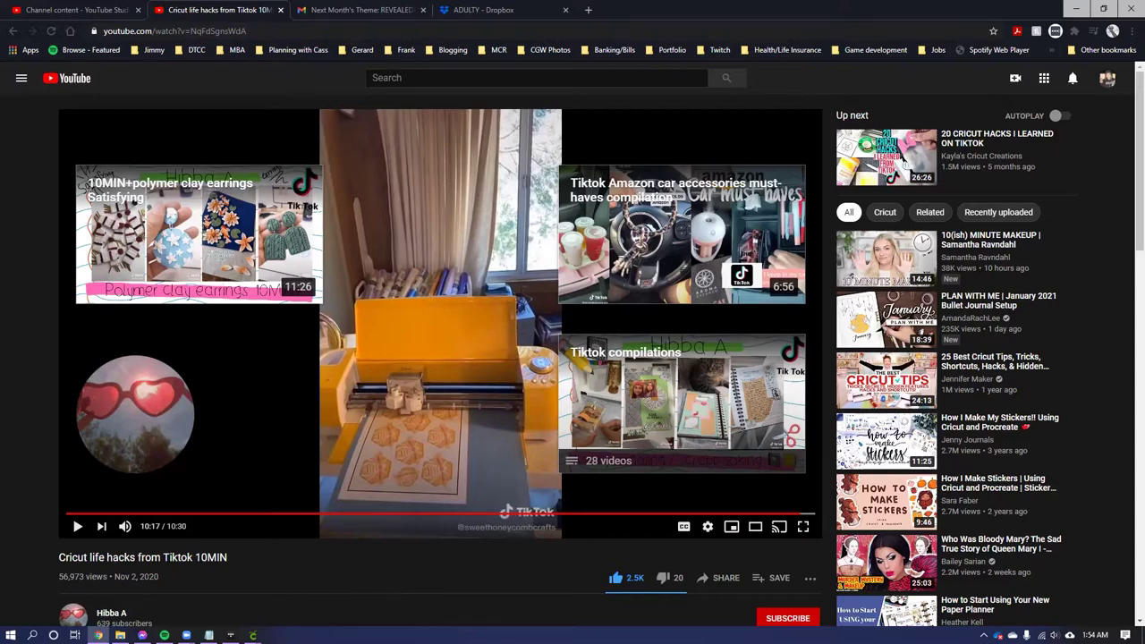
Step: Subscribe to the channel below the 'Cricut life hacks from Tiktok 10MIN' video
scroll(192, 585, down, 1)
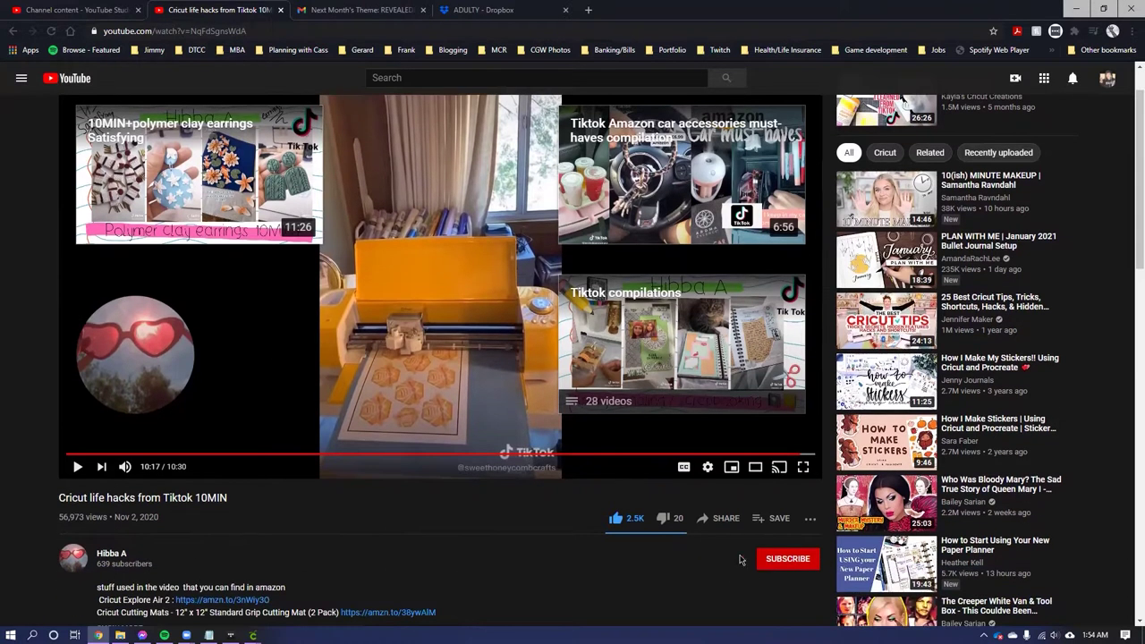
click(783, 561)
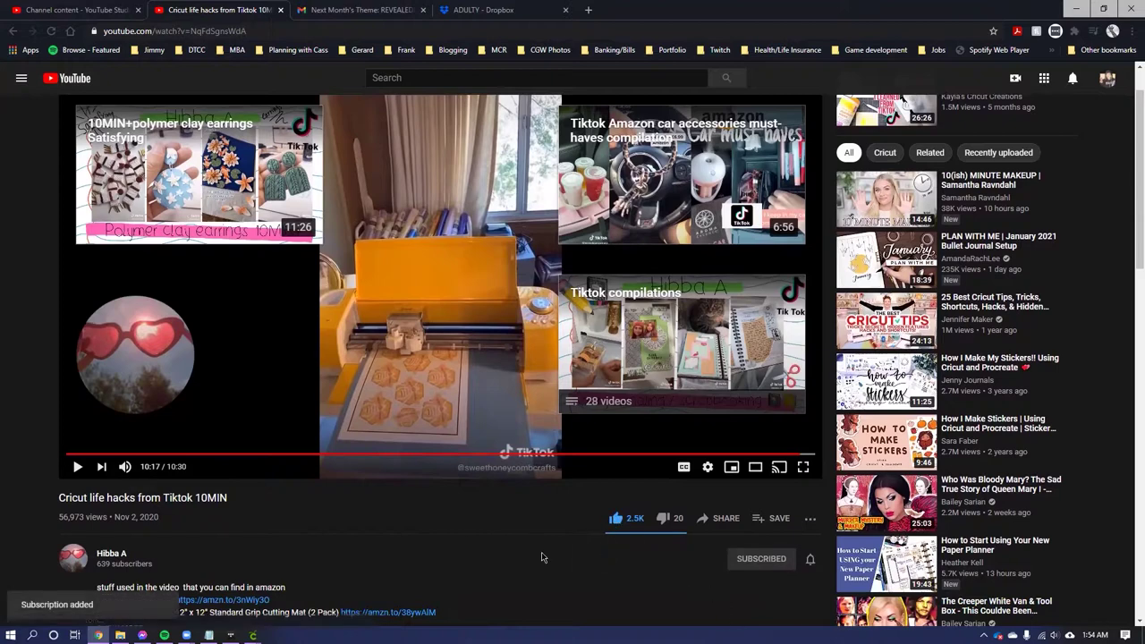
scroll(541, 552, down, 1)
scroll(516, 611, up, 1)
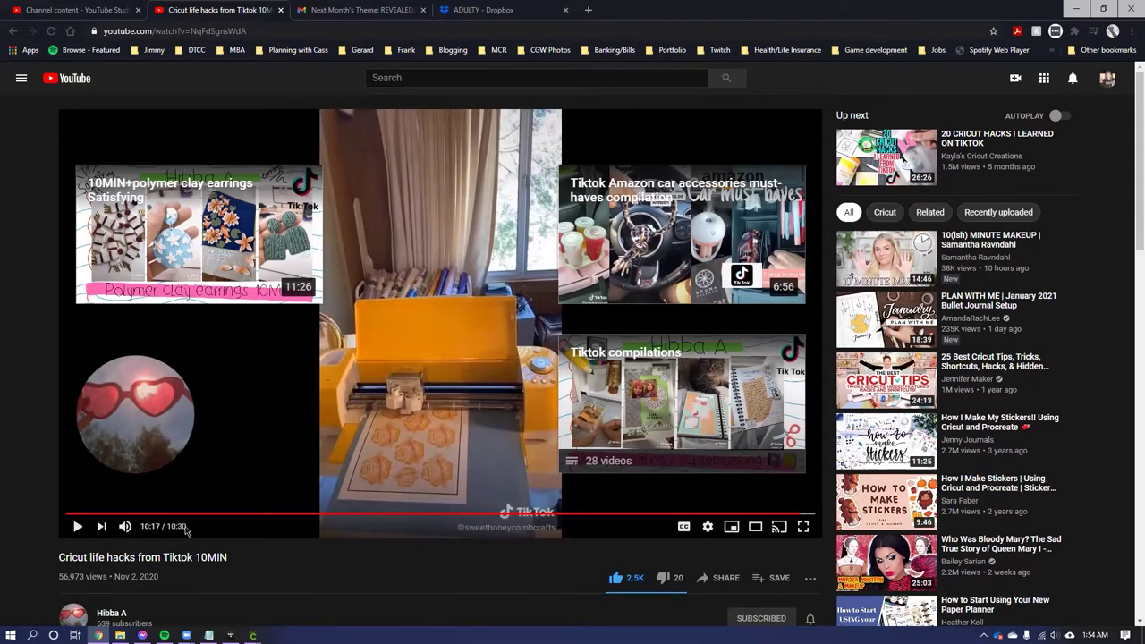
Step: Bring the Cricut Design Space window to the front and maximize it
click(252, 635)
click(310, 605)
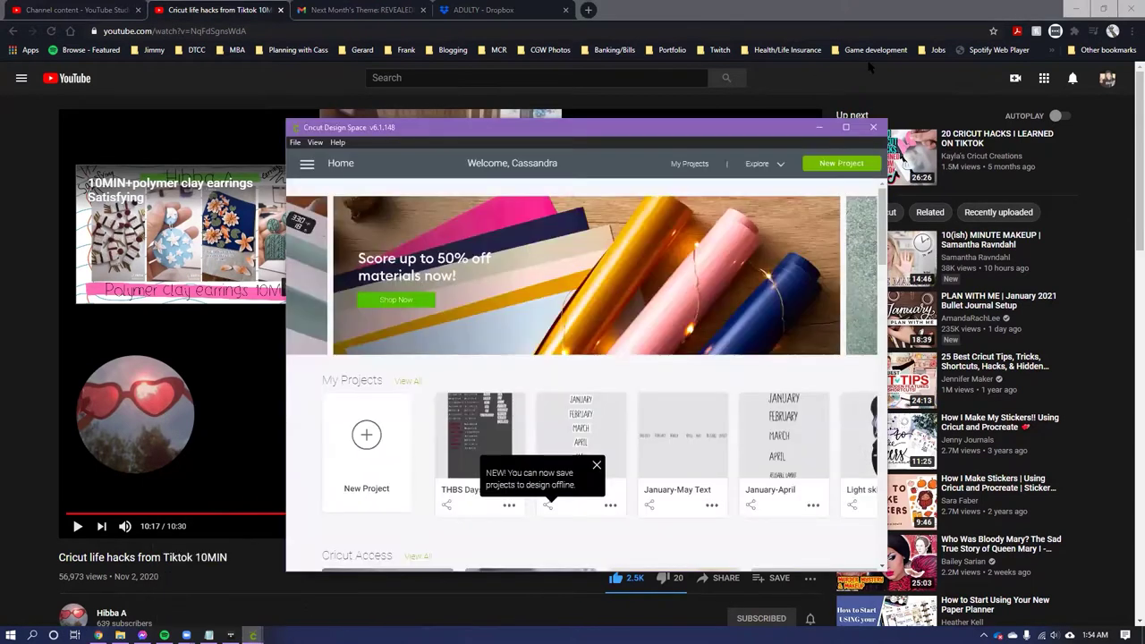
click(847, 128)
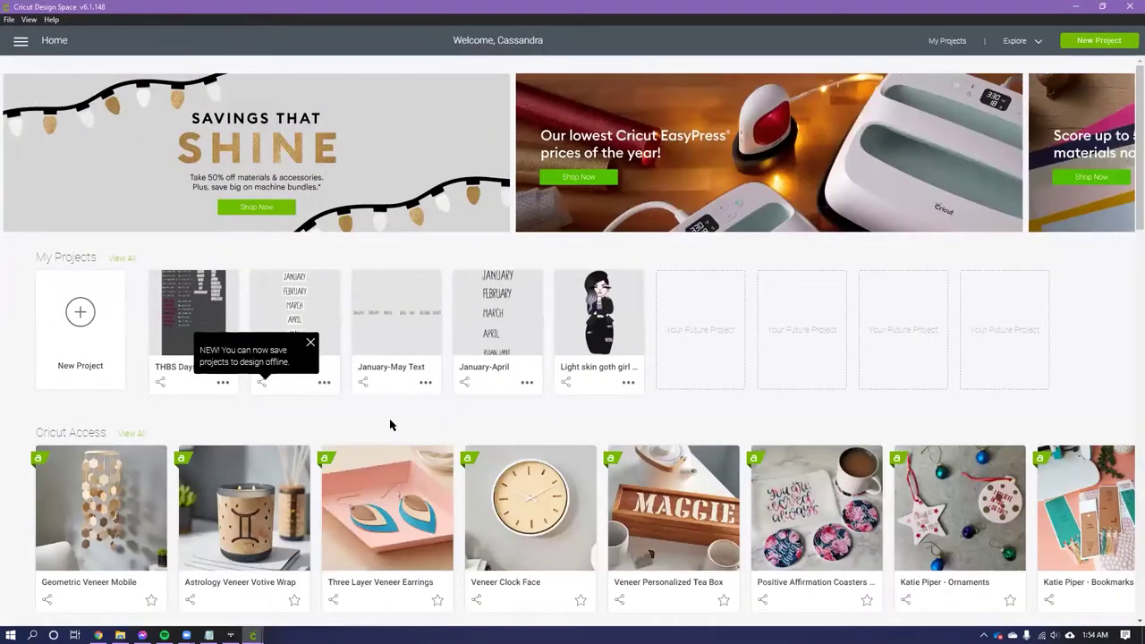
Step: Start the Print Then Cut calibration from the menu, then cancel it and confirm
click(19, 42)
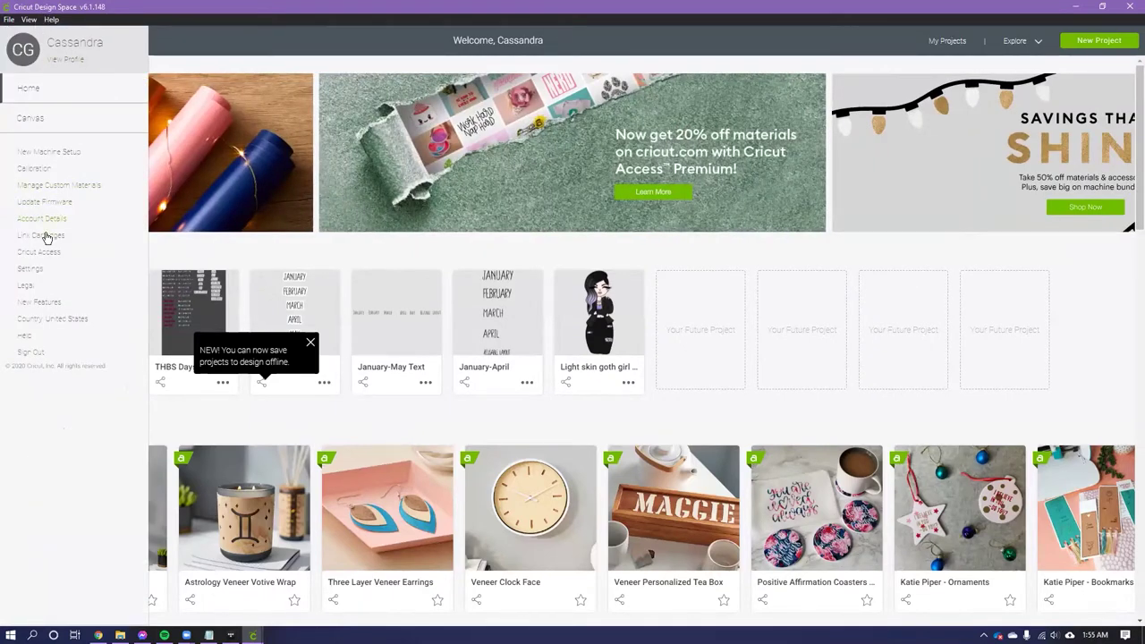
click(47, 172)
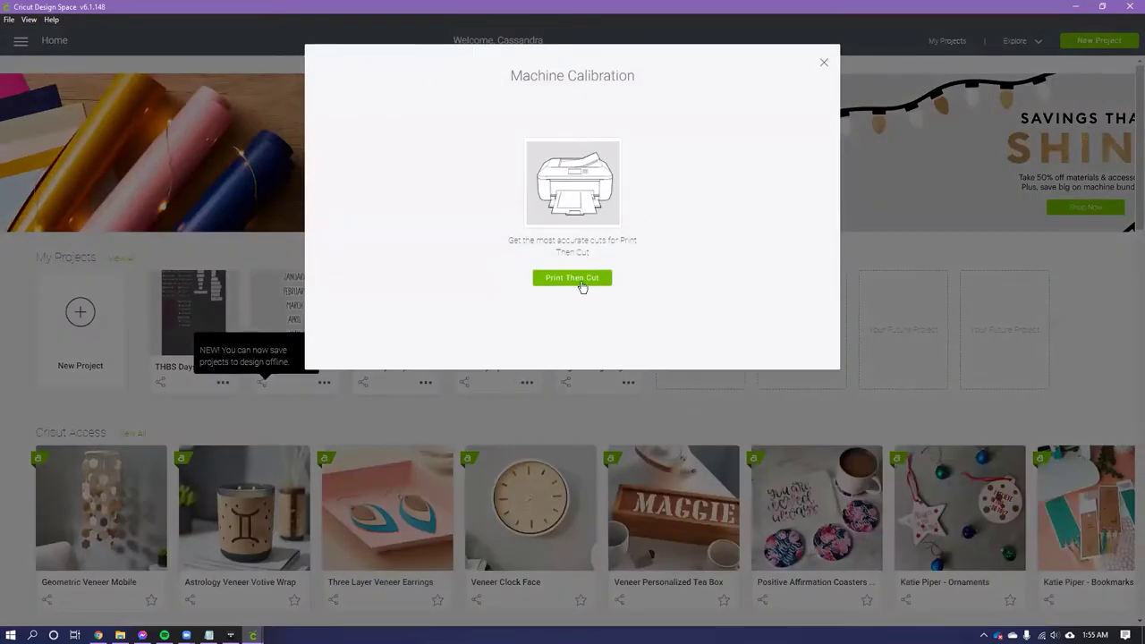
click(578, 278)
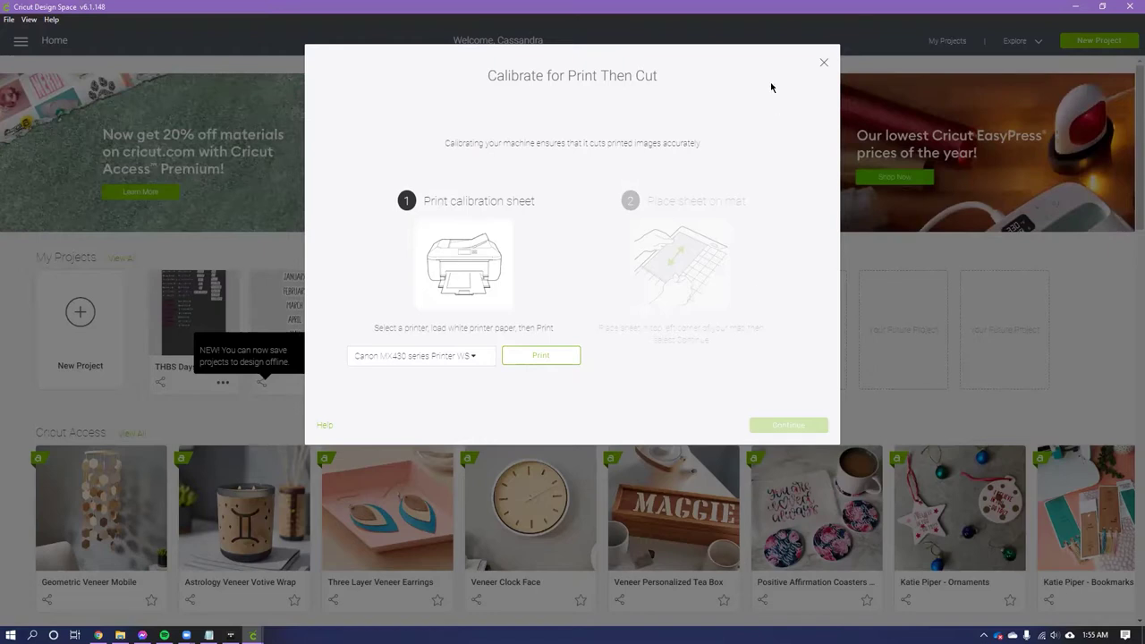
click(824, 63)
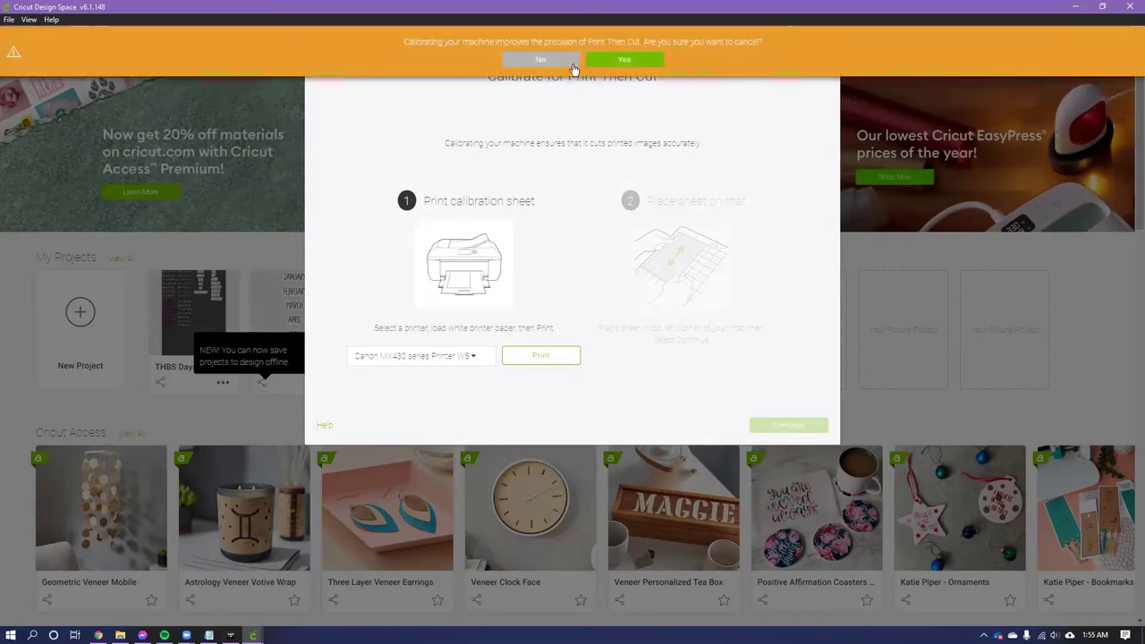
click(624, 60)
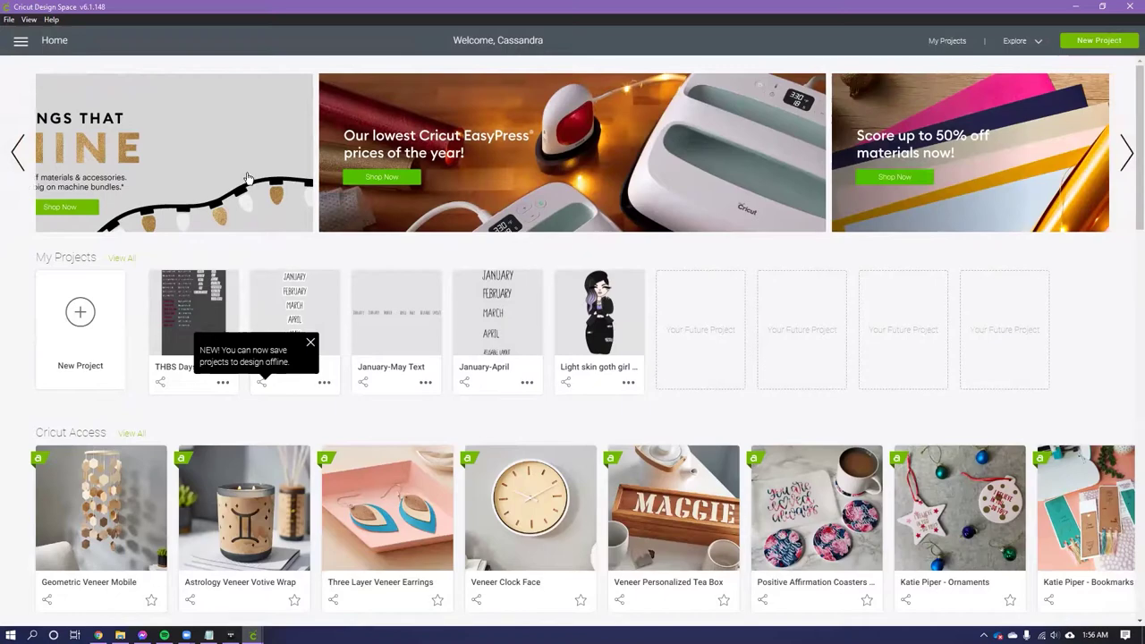
Step: Preview and close the THBS Days of Week project details
click(186, 293)
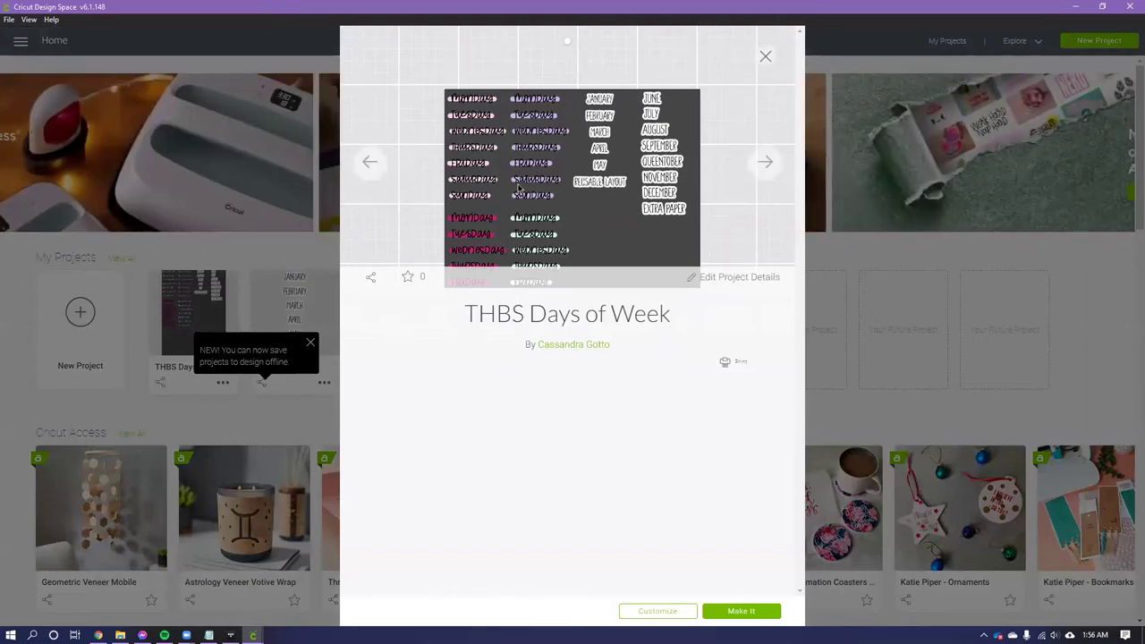
click(766, 56)
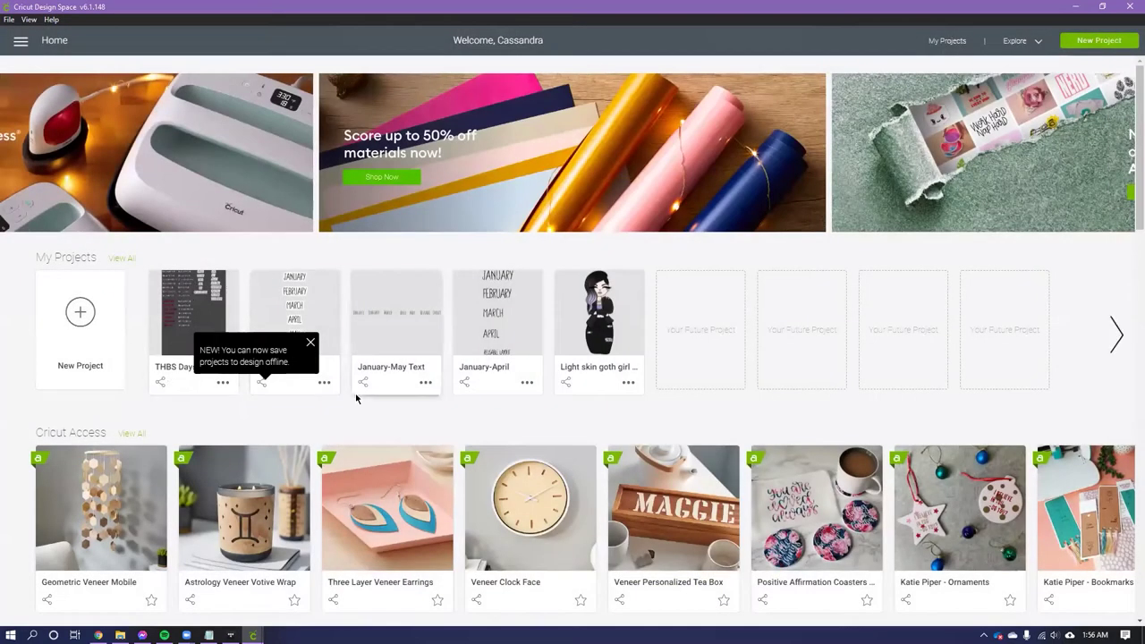
click(19, 41)
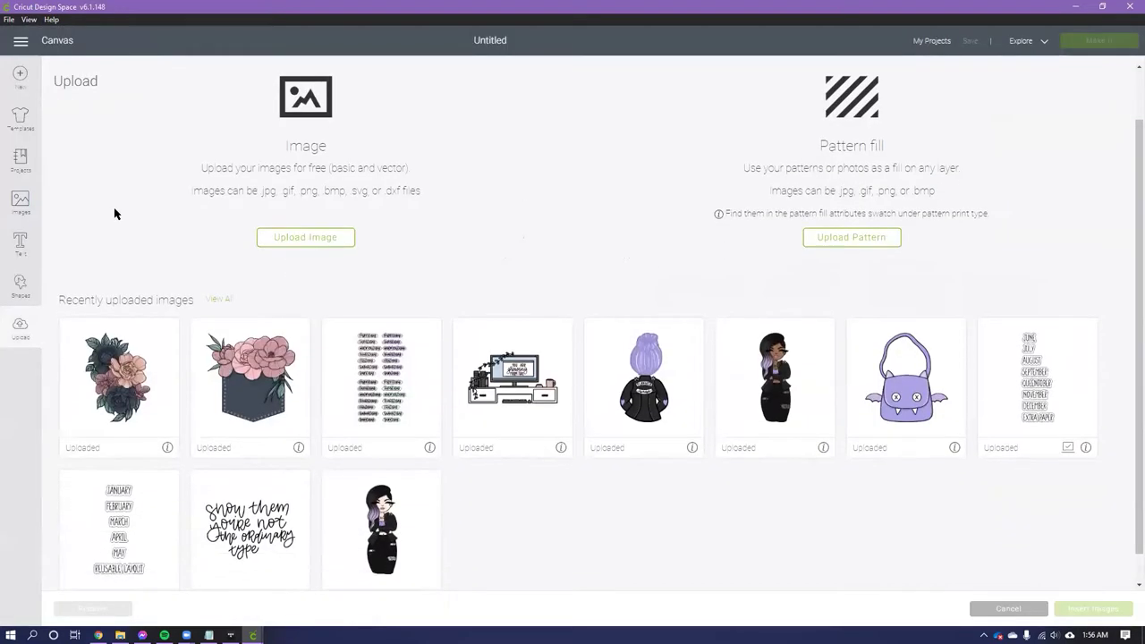
scroll(112, 212, down, 2)
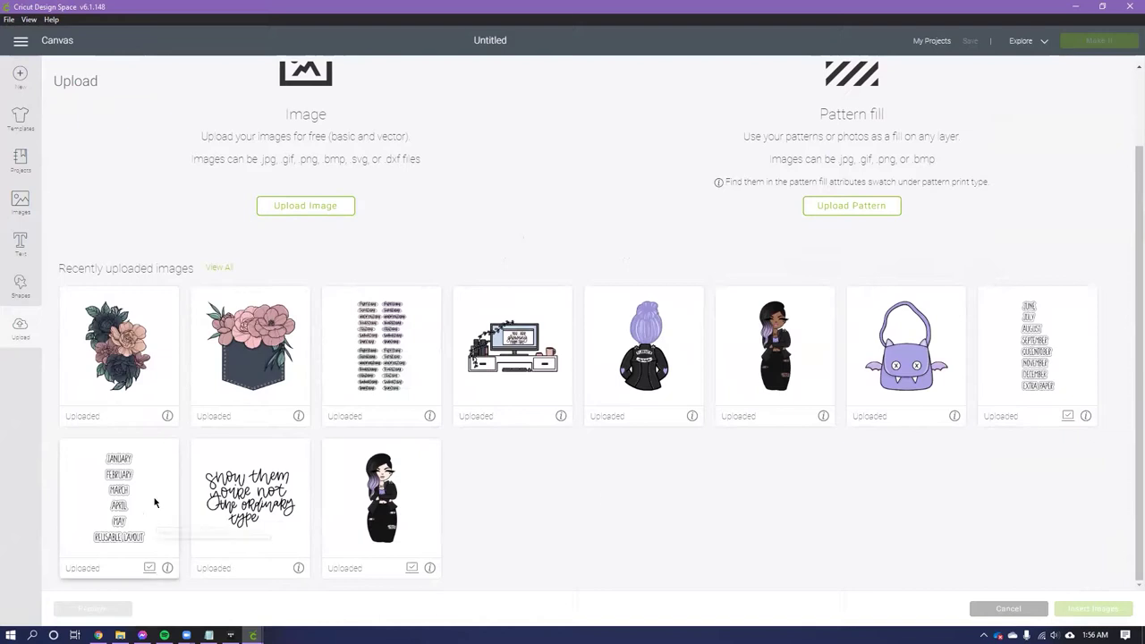
Step: Insert the January–May reusable layout upload and drag it to the canvas's top-left corner
click(105, 566)
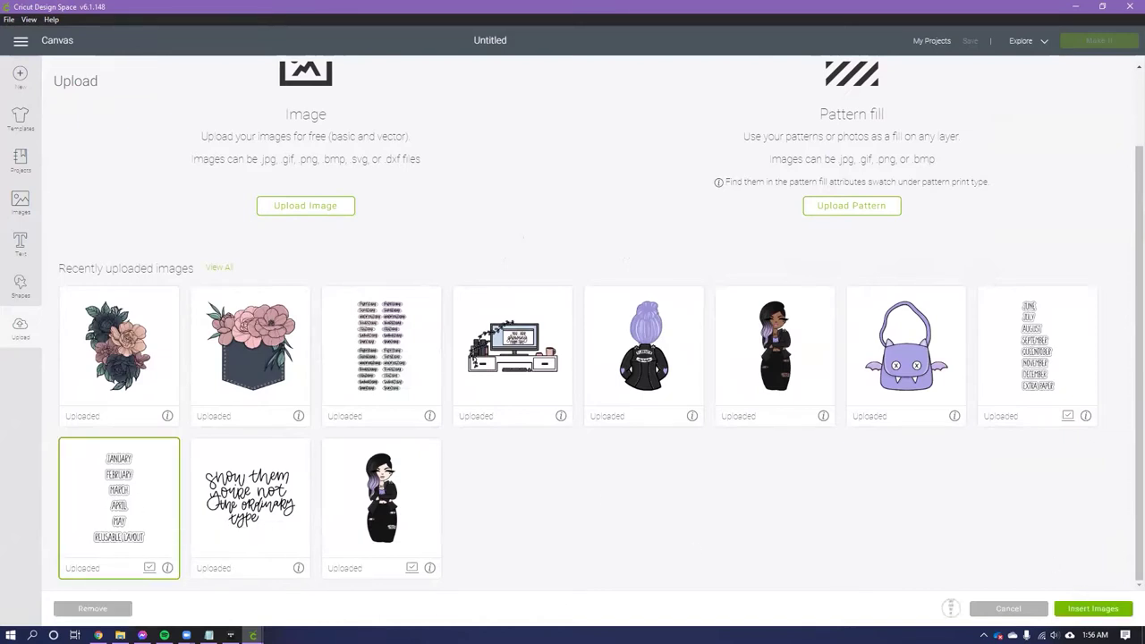
click(1106, 610)
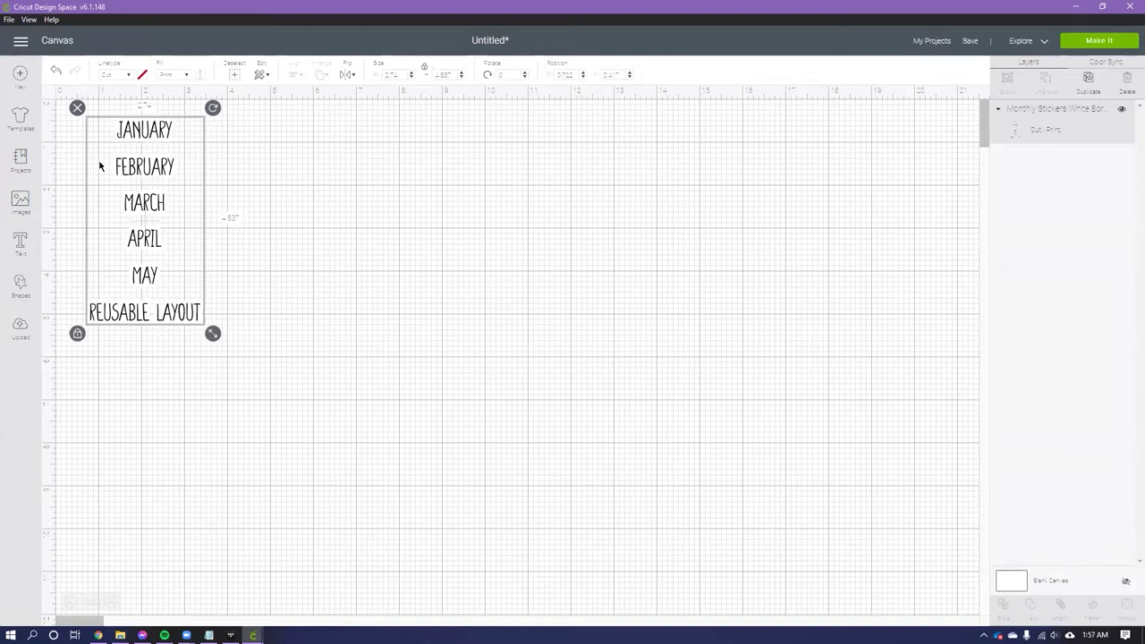
drag(169, 168, 151, 192)
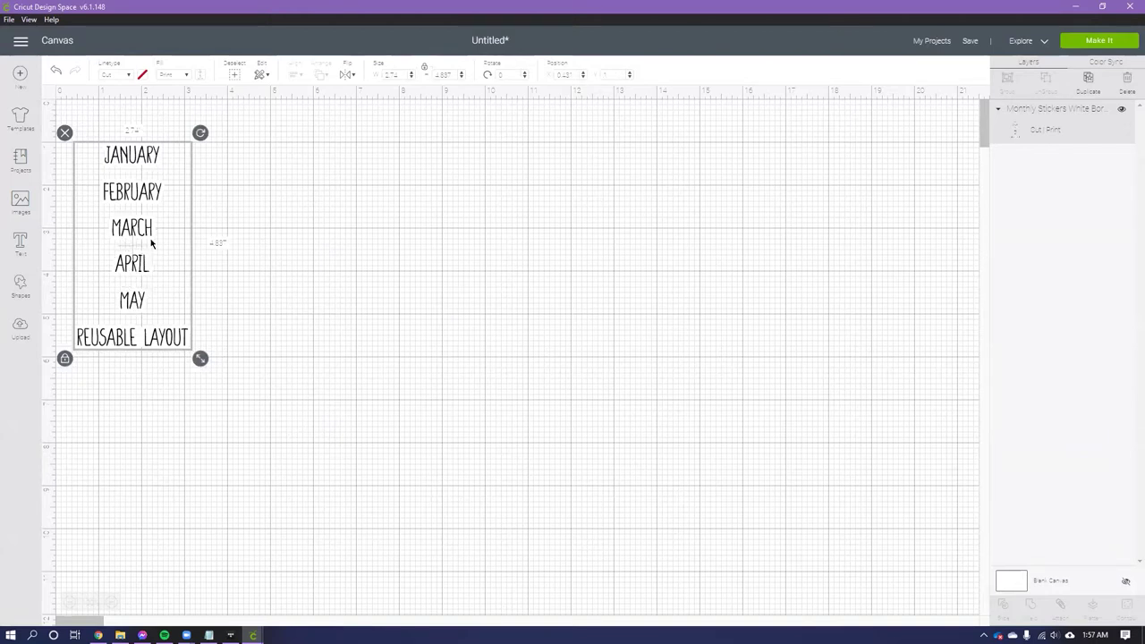
drag(153, 238, 144, 212)
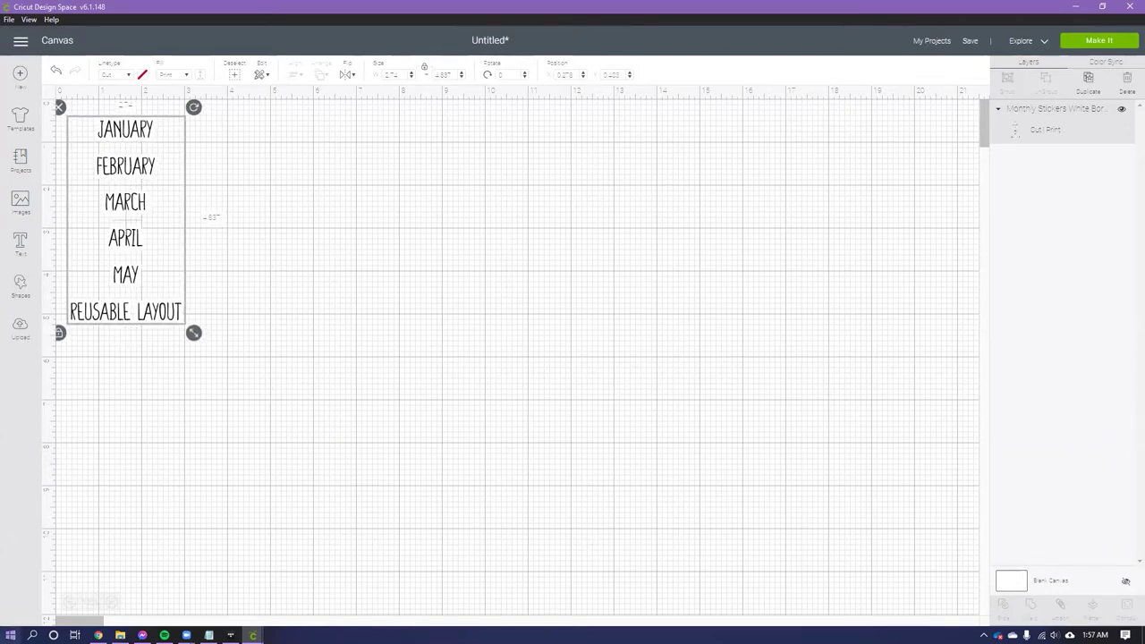
key(super)
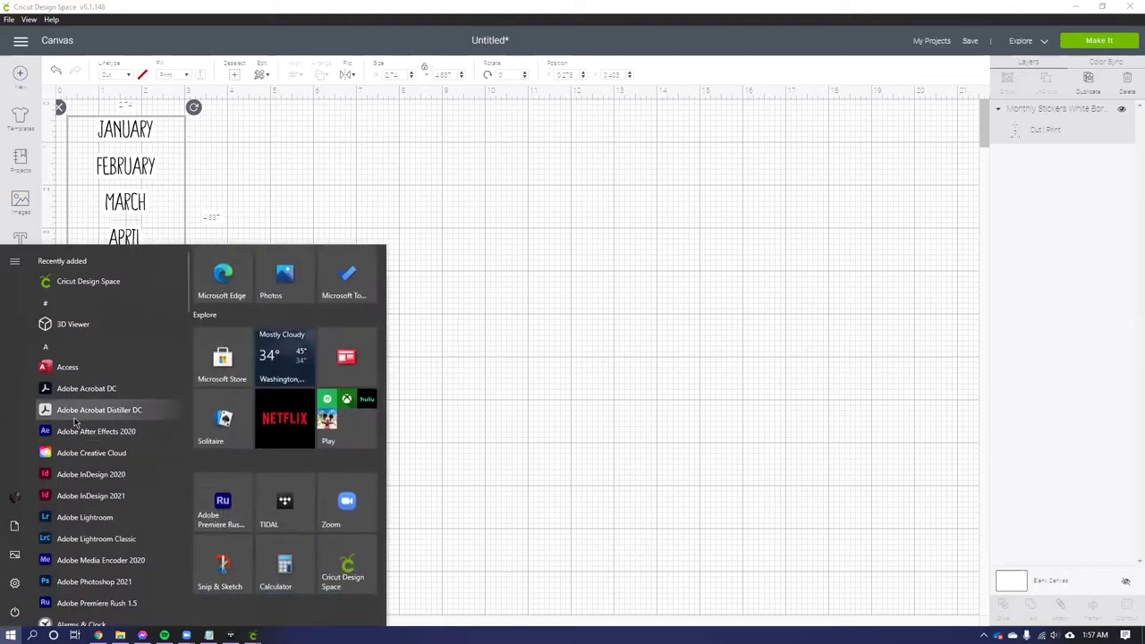
Step: Launch Photoshop 2021 and open the recent file ADULTY AF (7).PNG
scroll(119, 517, down, 2)
click(120, 526)
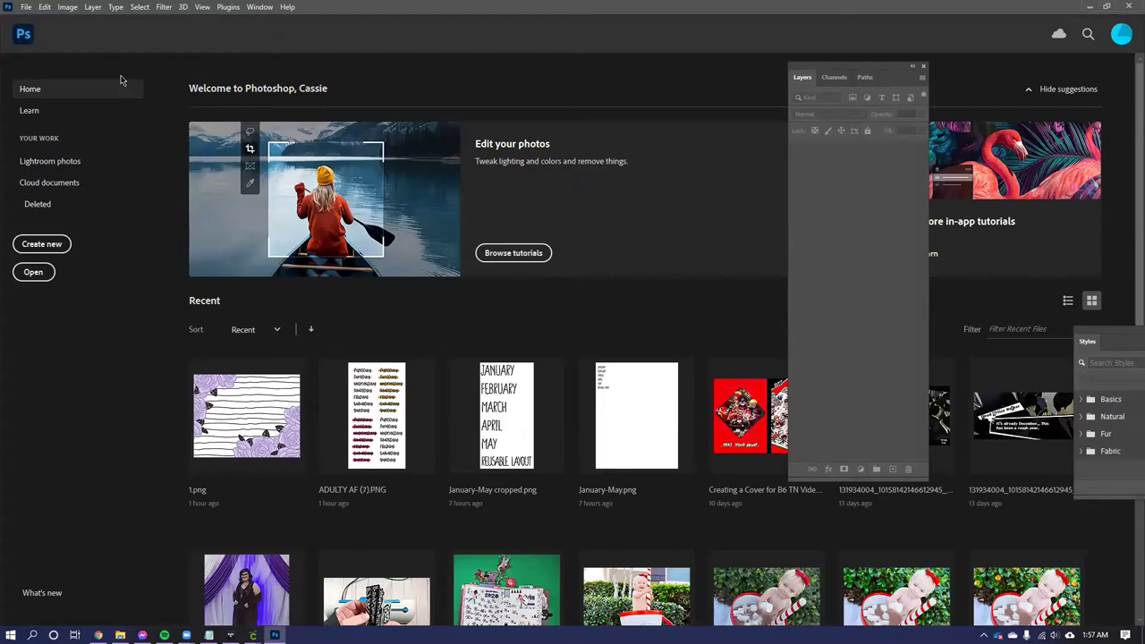
click(26, 8)
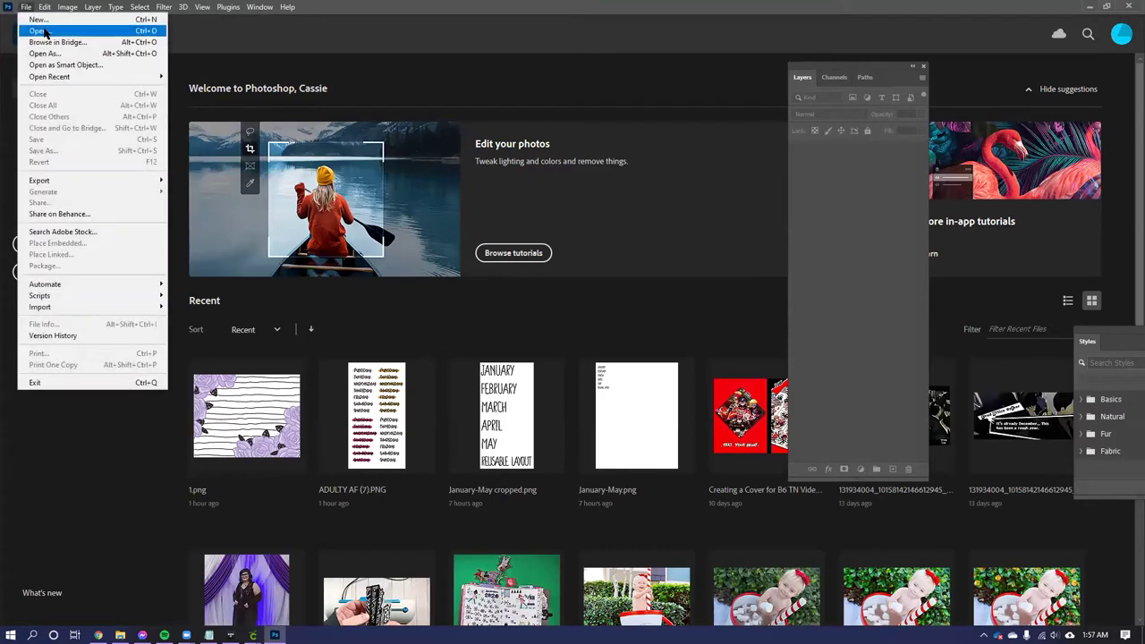
click(44, 31)
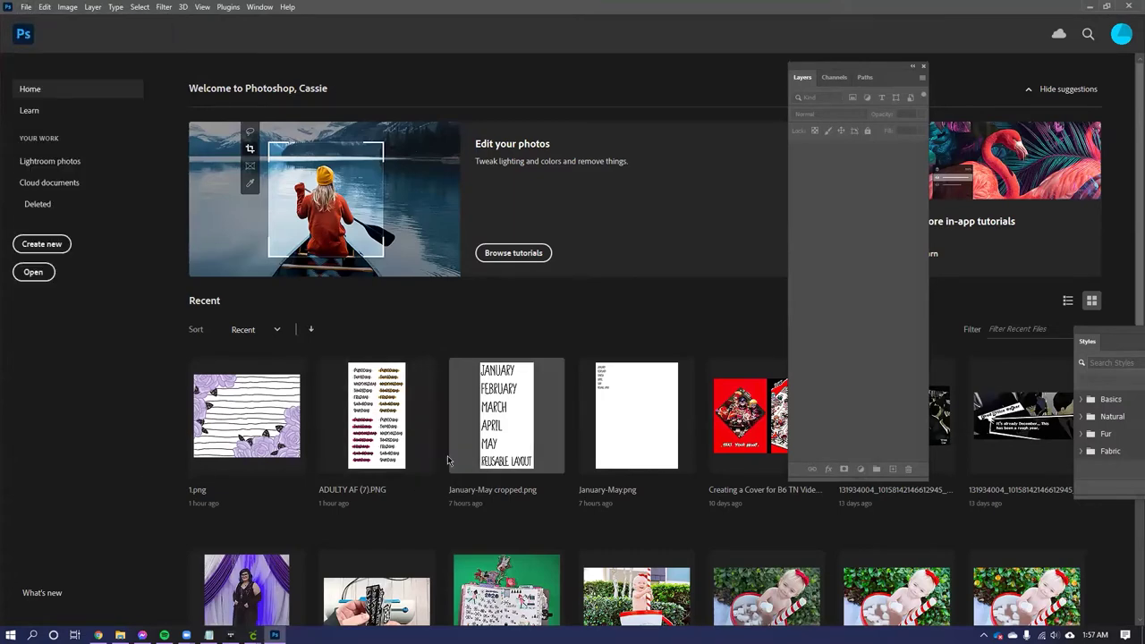
click(395, 391)
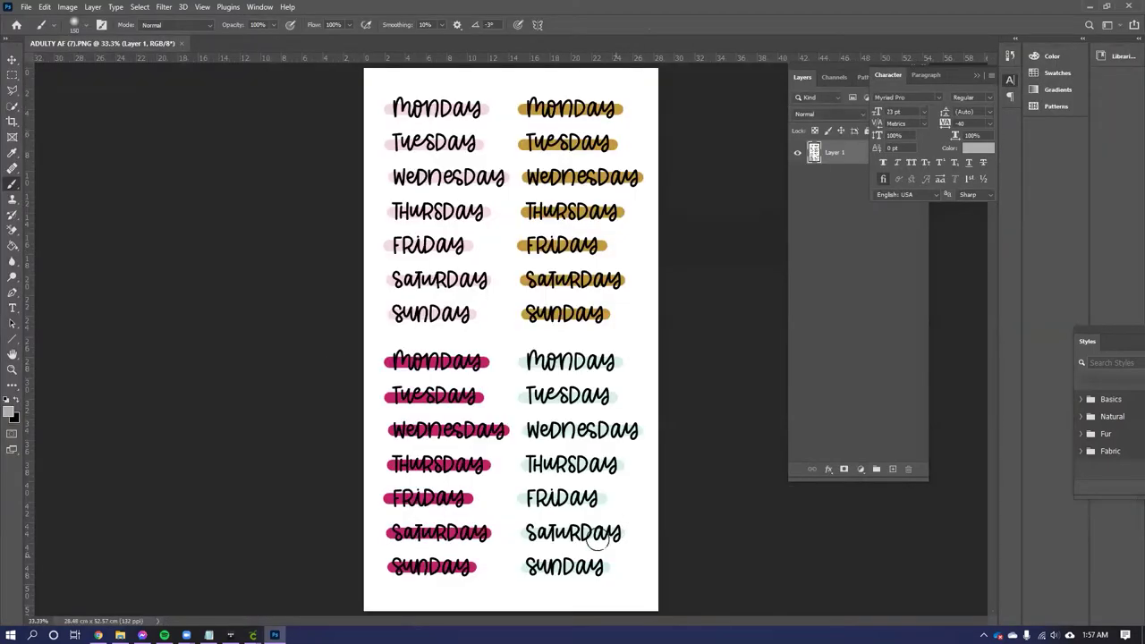
Step: Open 'monthly stickers white border test .png' from the WD BLUE (W:) drive in a second tab
click(28, 8)
click(46, 39)
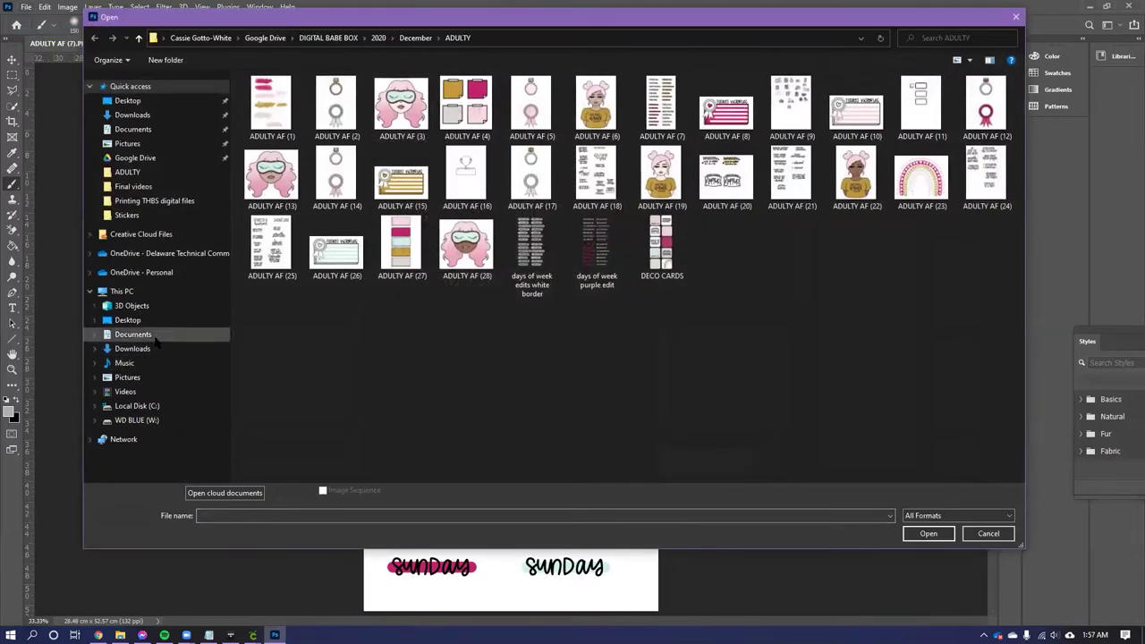
click(136, 419)
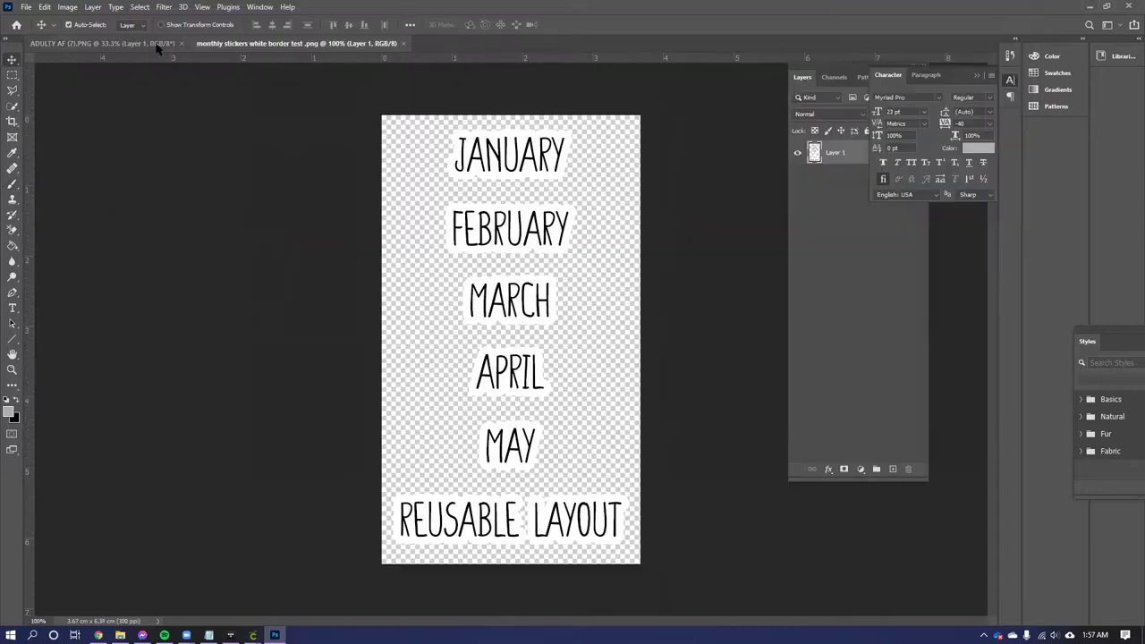
click(157, 45)
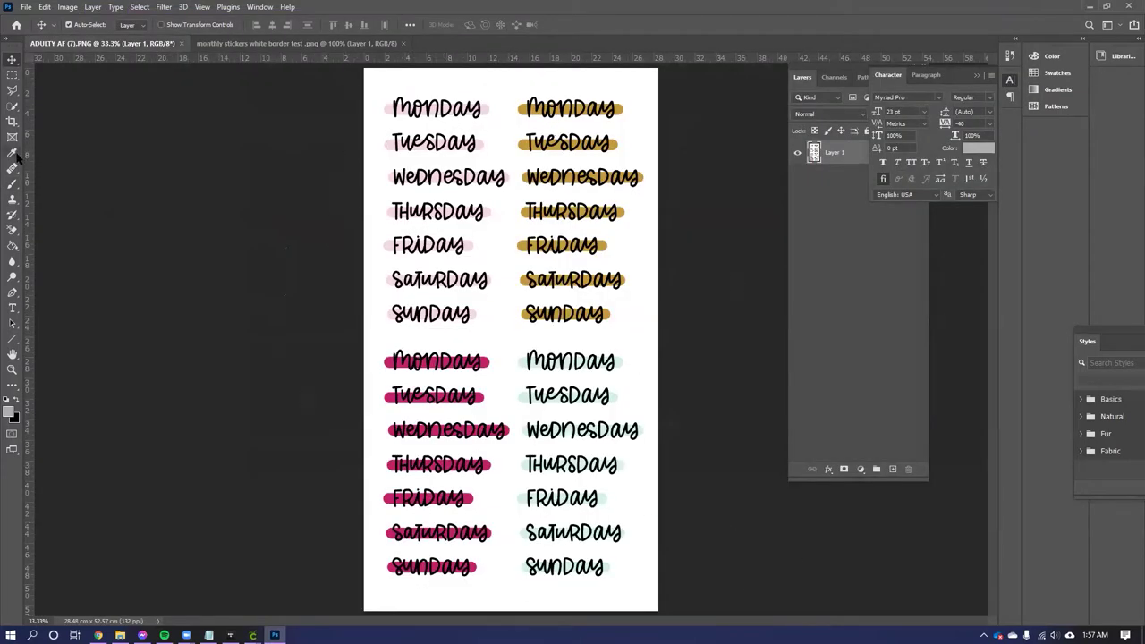
Step: Try a Quick Selection of the white background at the top-left, then deselect it
click(13, 107)
click(421, 85)
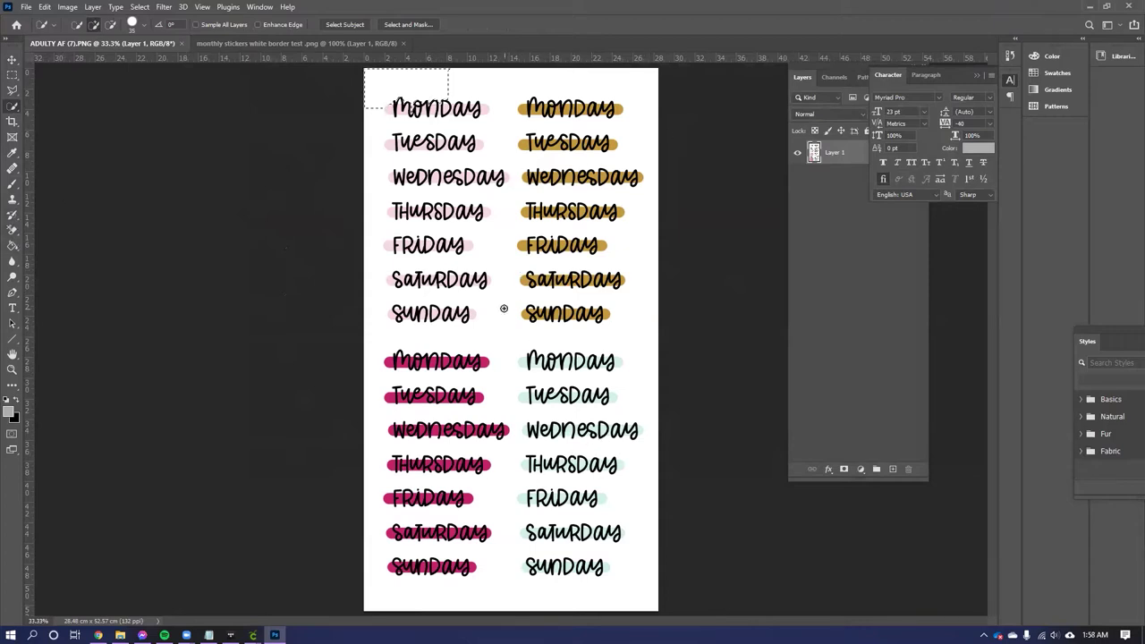
click(481, 89)
key(ctrl+d)
click(77, 11)
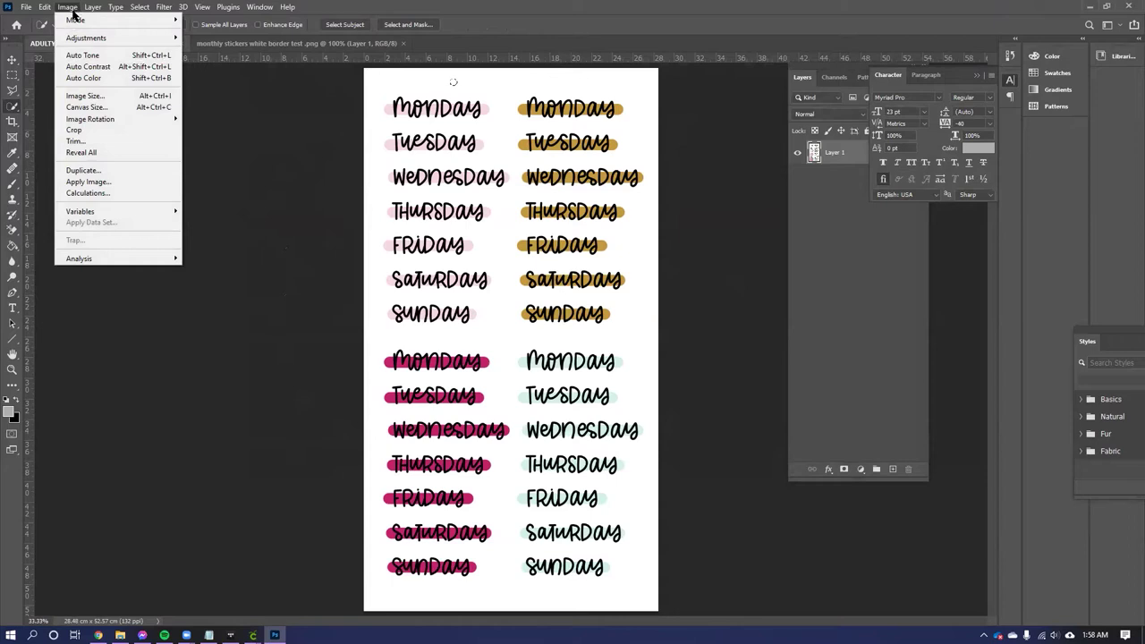
click(456, 82)
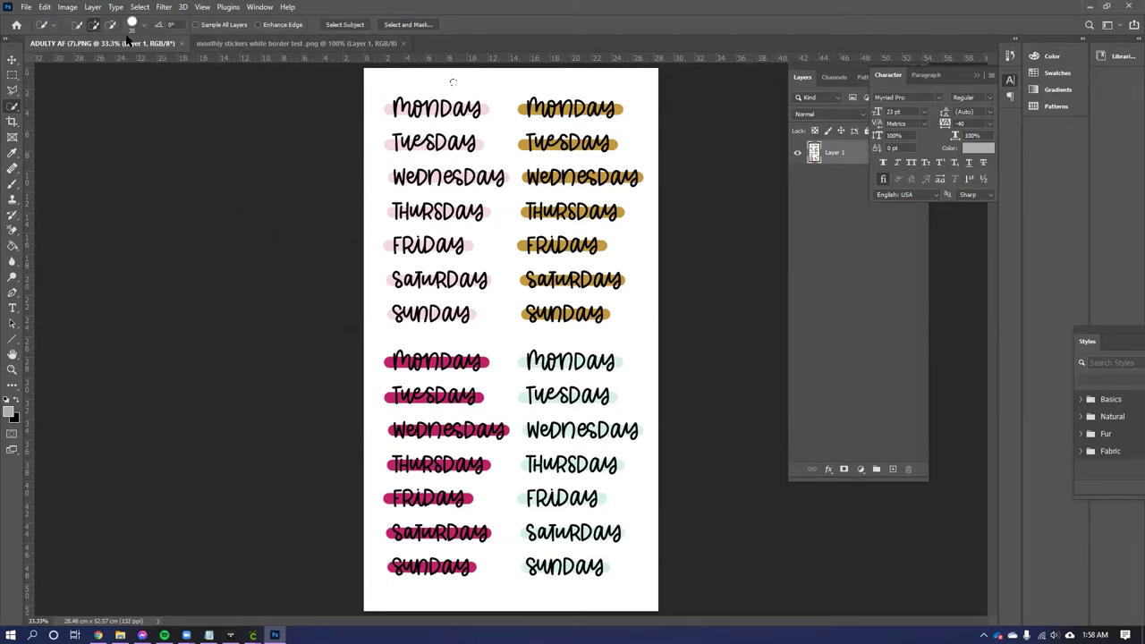
Step: Select all similar white background with Select > Similar and delete it
click(139, 7)
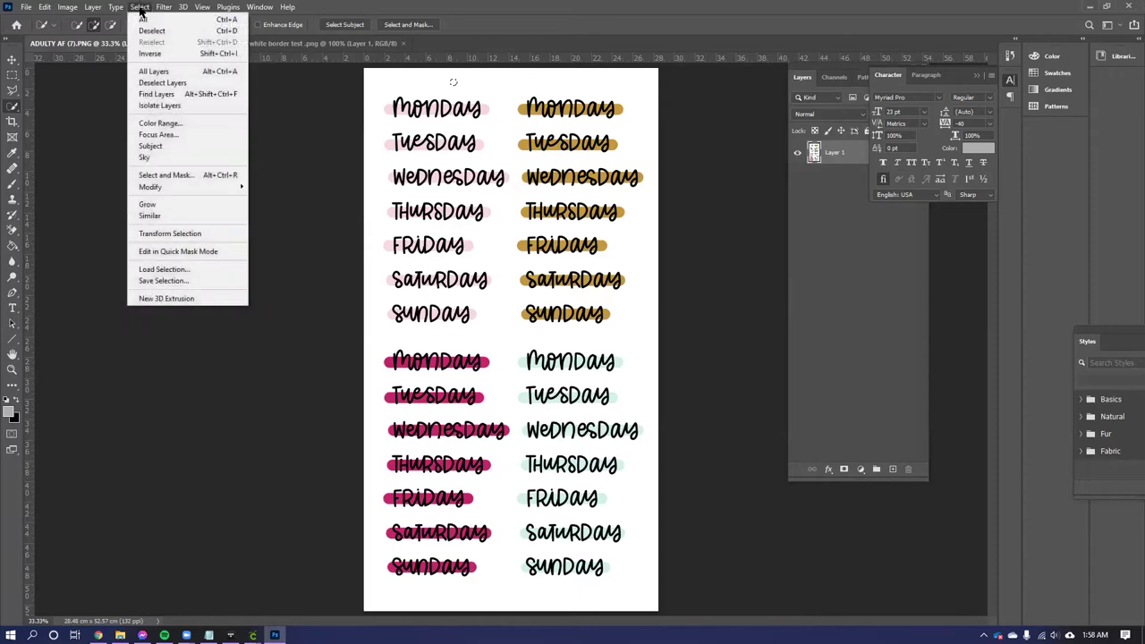
click(148, 216)
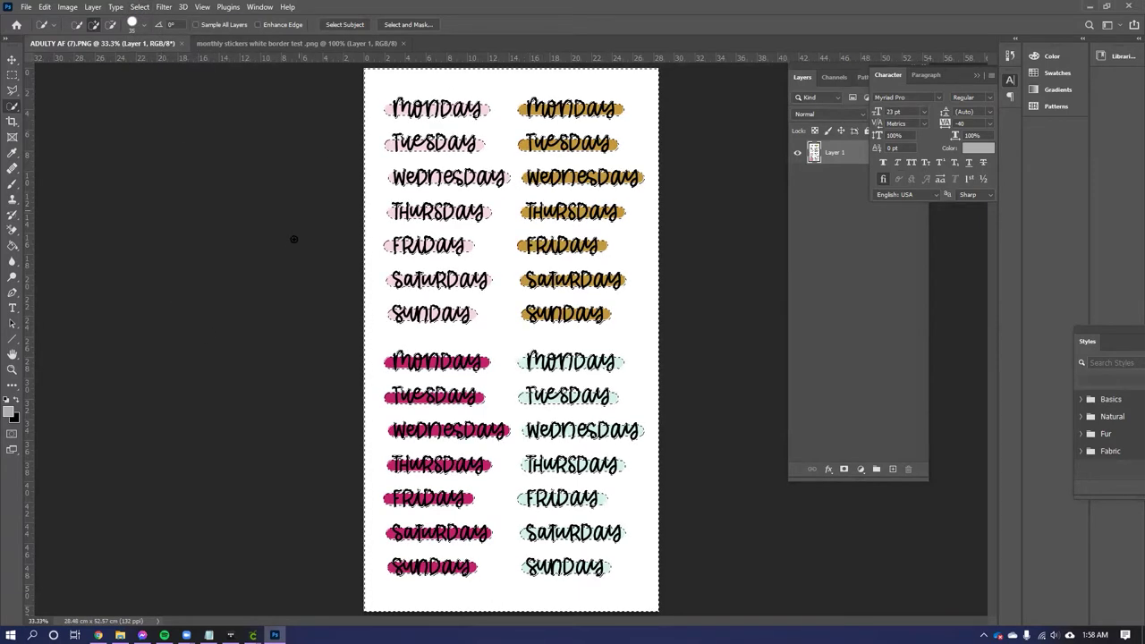
key(ctrl+d)
key(Delete)
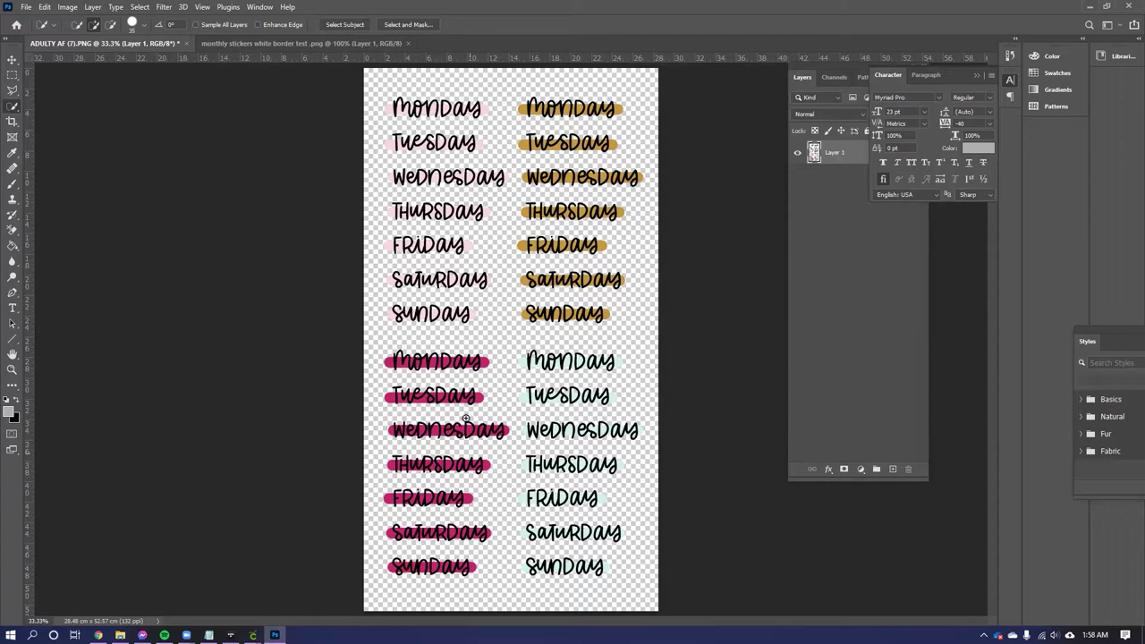
click(11, 153)
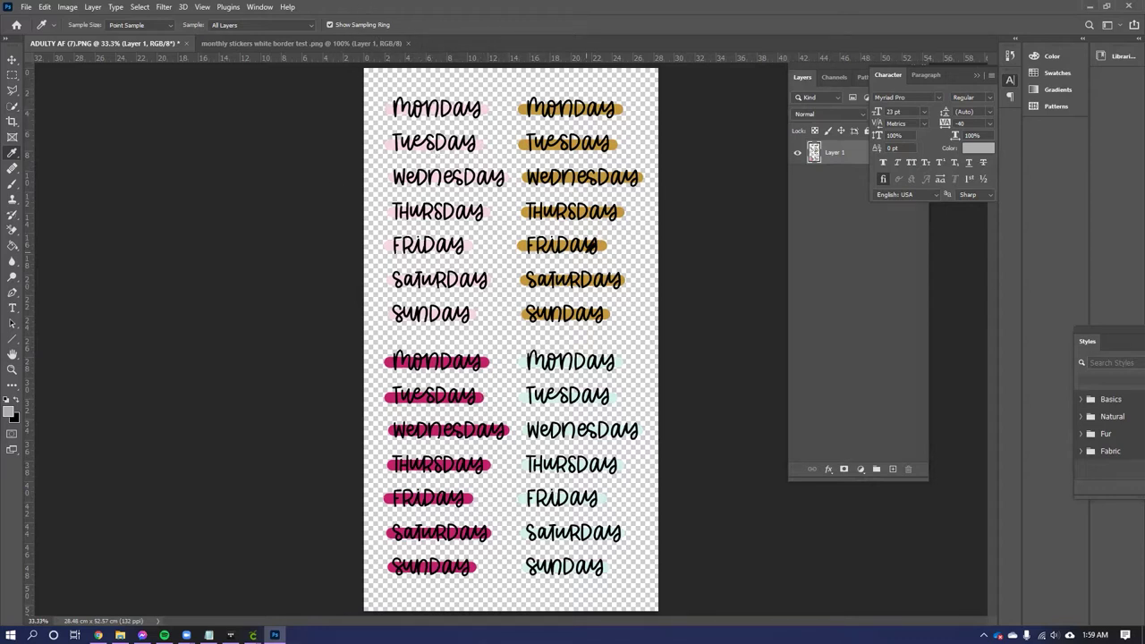
mouse_move(252, 635)
click(805, 262)
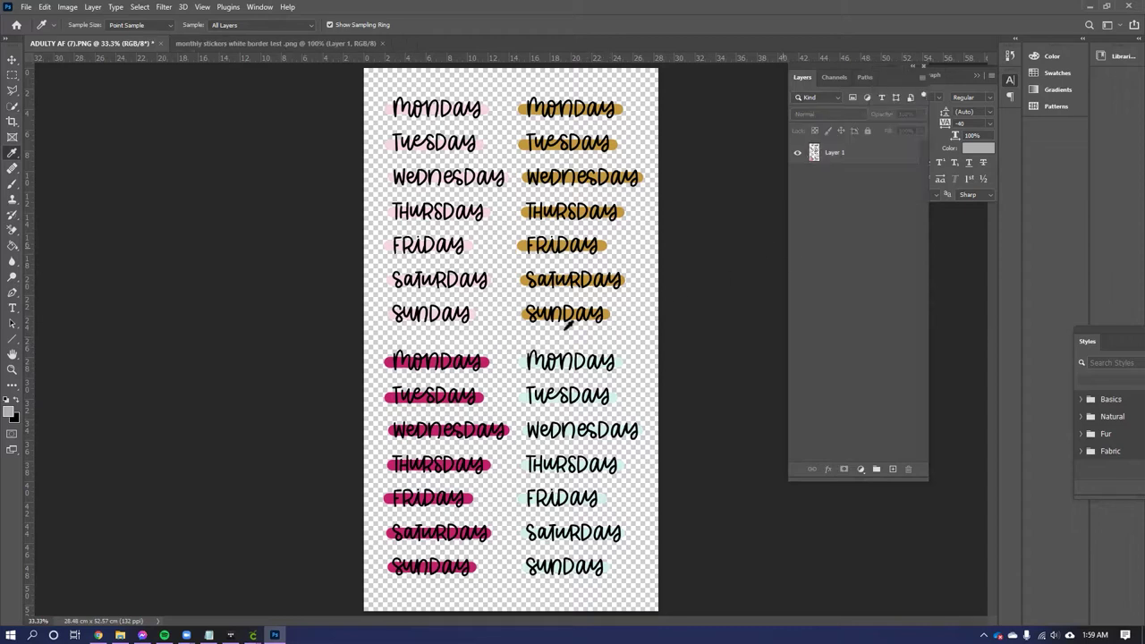
Step: Dismiss the no-layer warning and paint a Quick Selection over all the day-name lettering with an enlarged brush
click(12, 109)
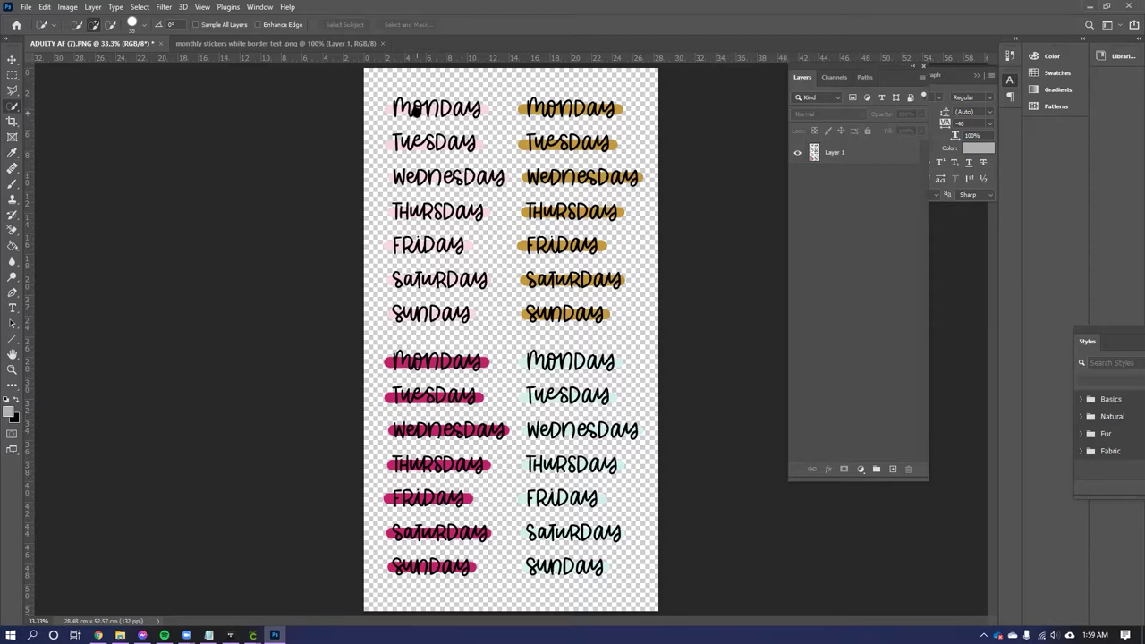
click(417, 111)
click(550, 236)
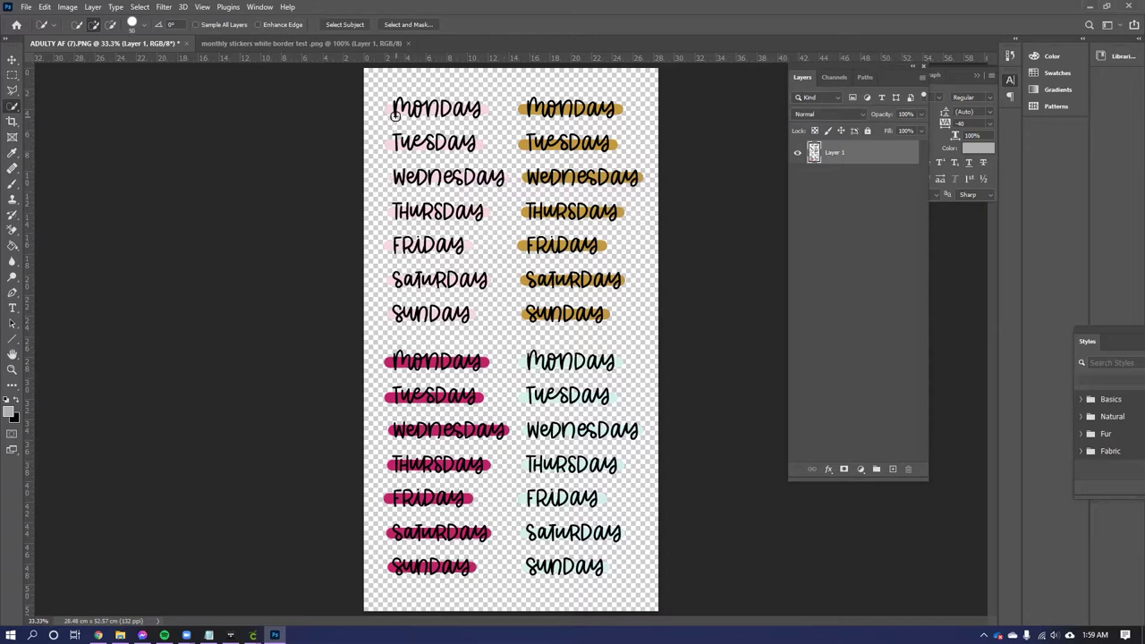
click(617, 108)
key(bracketright)
key(bracketright)
key(bracketright)
drag(617, 108, 511, 294)
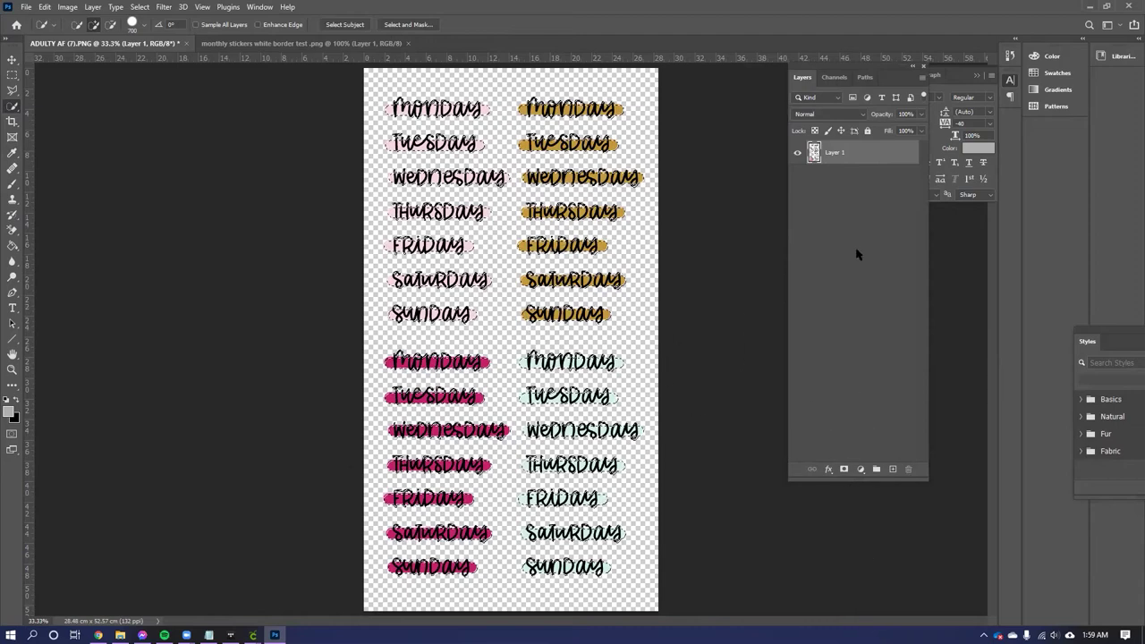
Step: Add a 15 px white Stroke layer style positioned Outside to the sticker layer
click(829, 470)
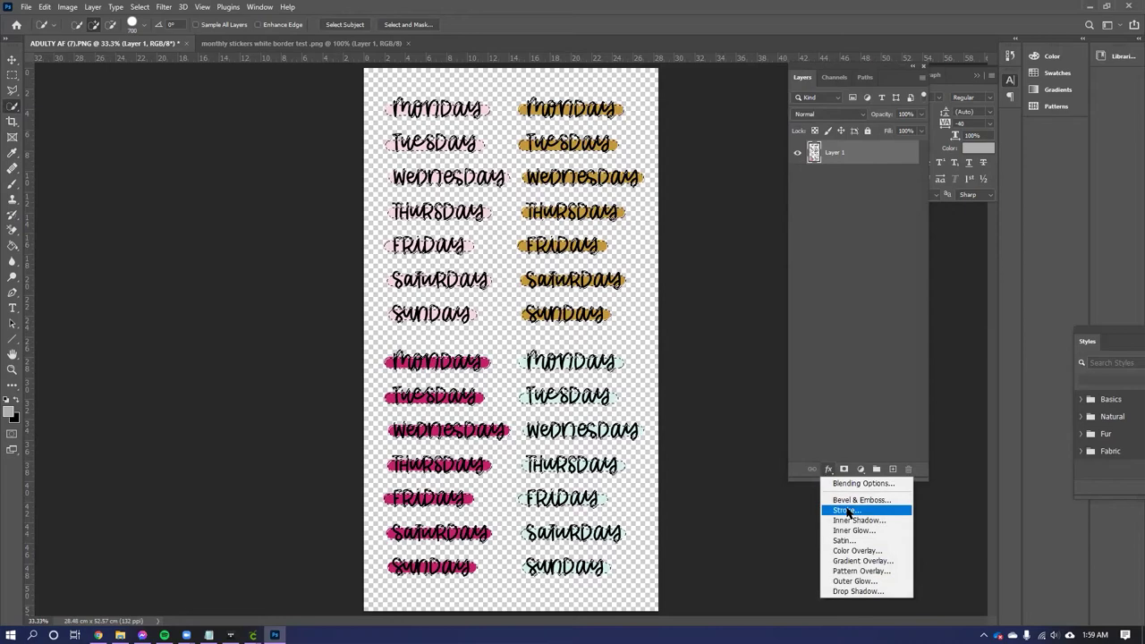
click(846, 510)
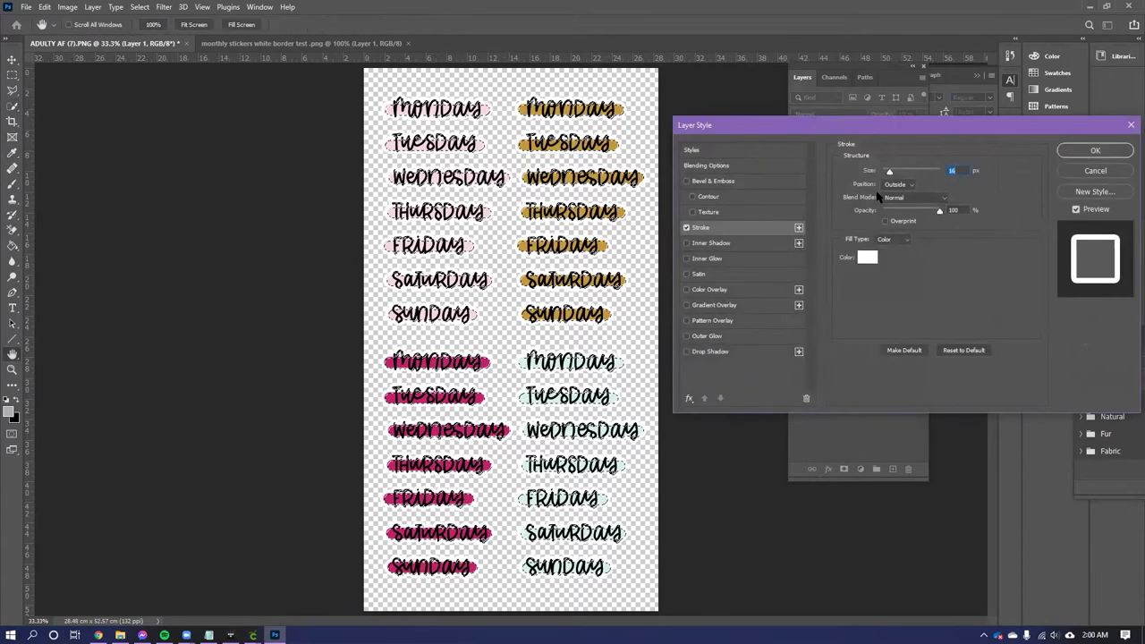
click(895, 185)
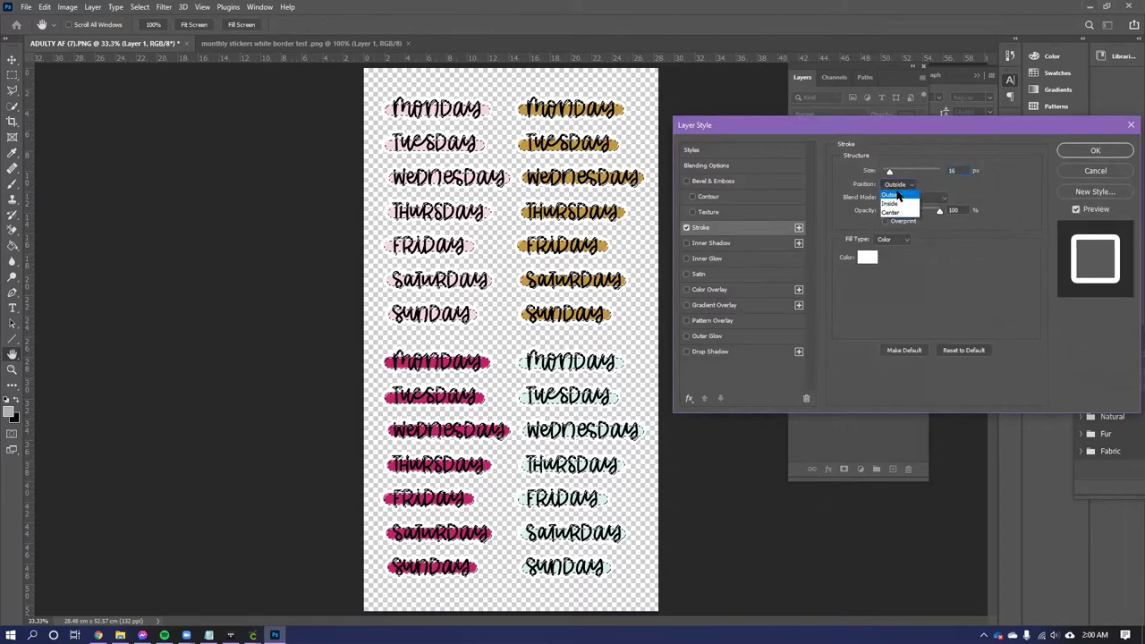
click(890, 195)
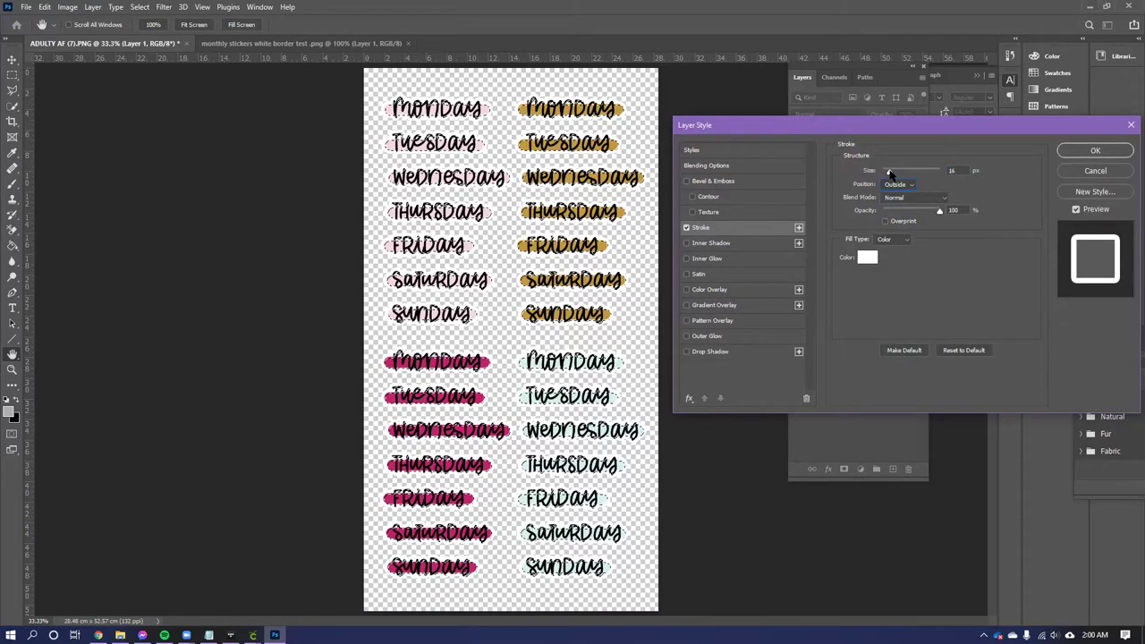
mouse_move(890, 173)
mouse_down()
mouse_move(902, 173)
mouse_move(889, 172)
mouse_up()
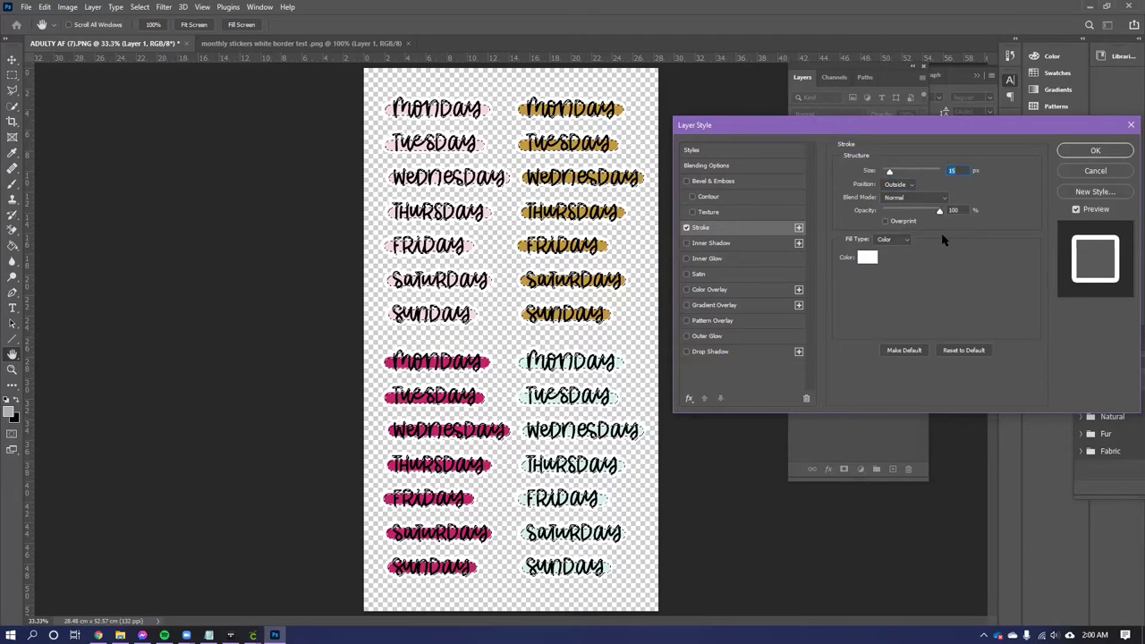
click(1082, 152)
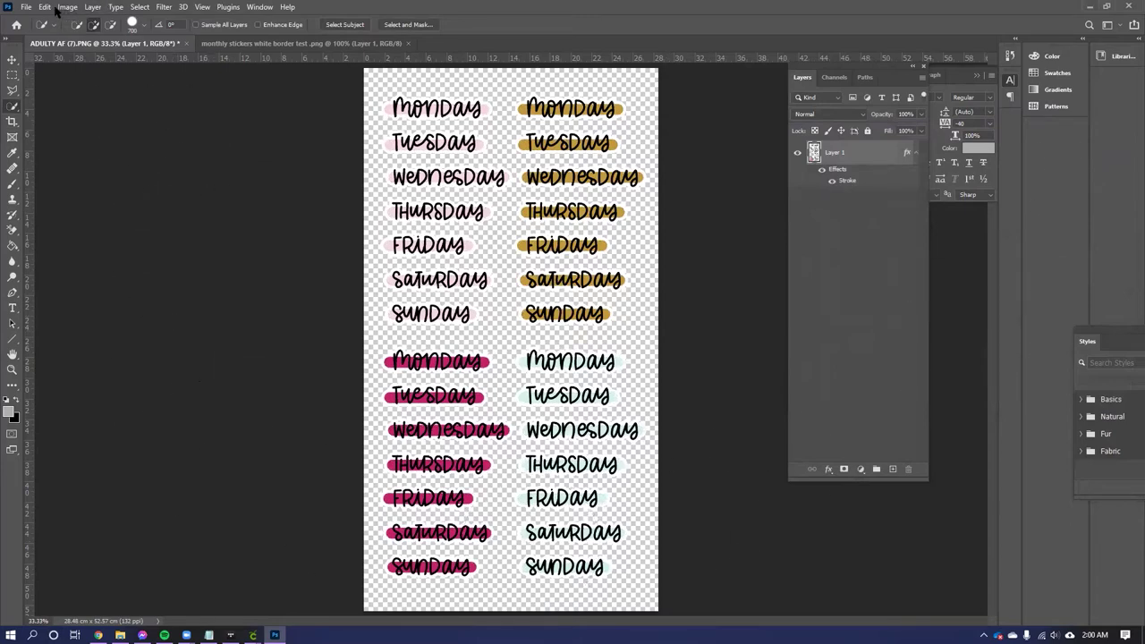
Step: Save As to this computer as 'Days of week white border test', accepting the PNG options
click(26, 6)
click(72, 148)
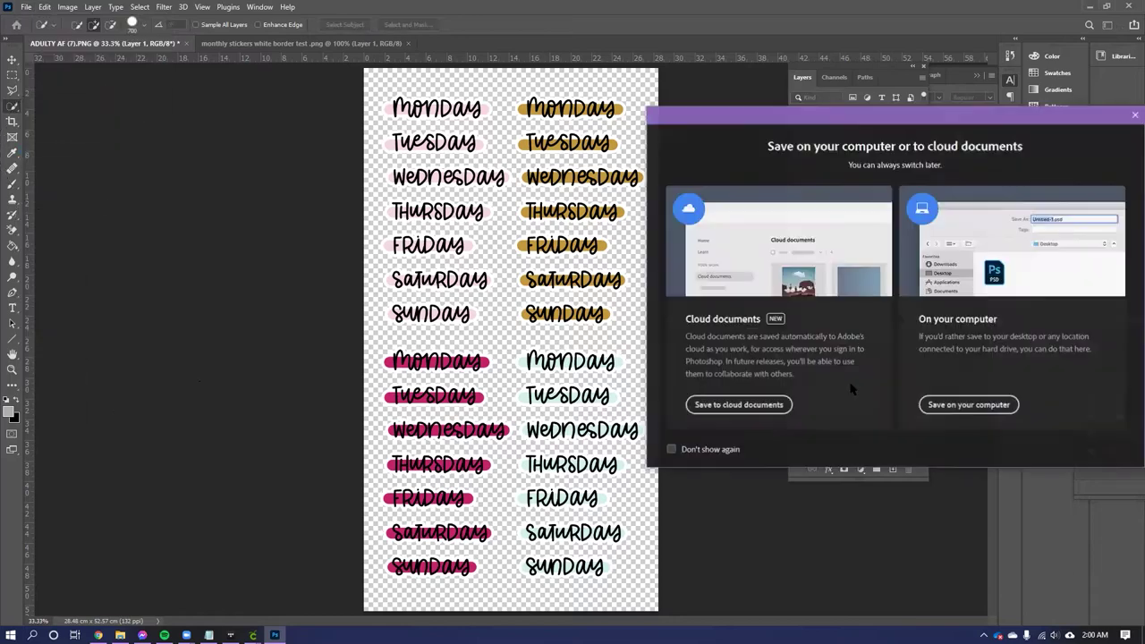
click(964, 404)
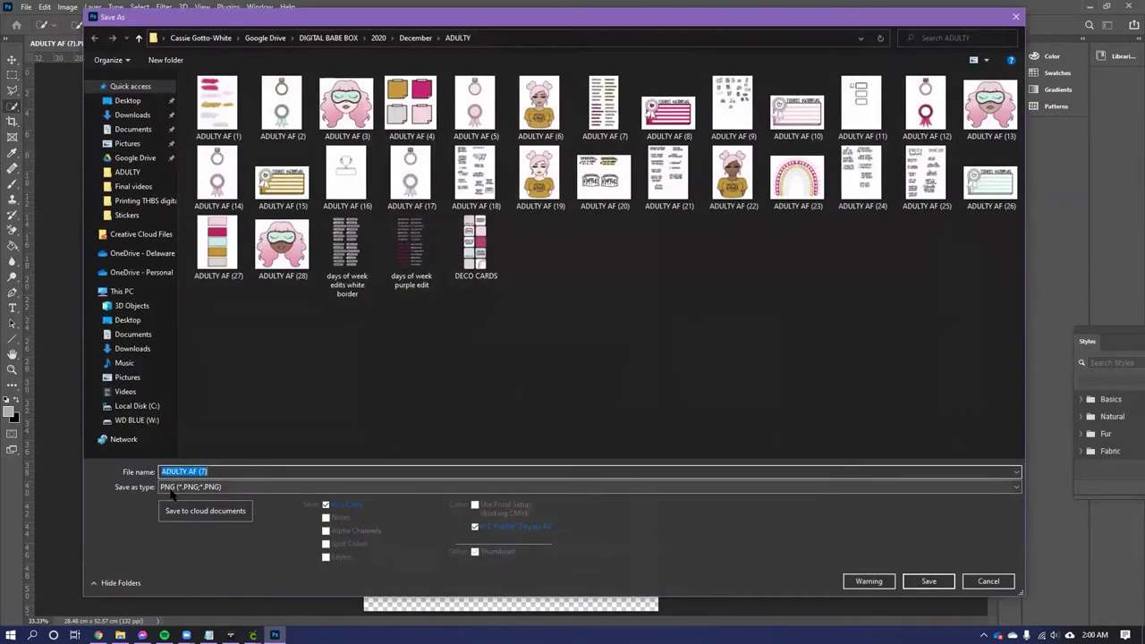
text(Days of week)
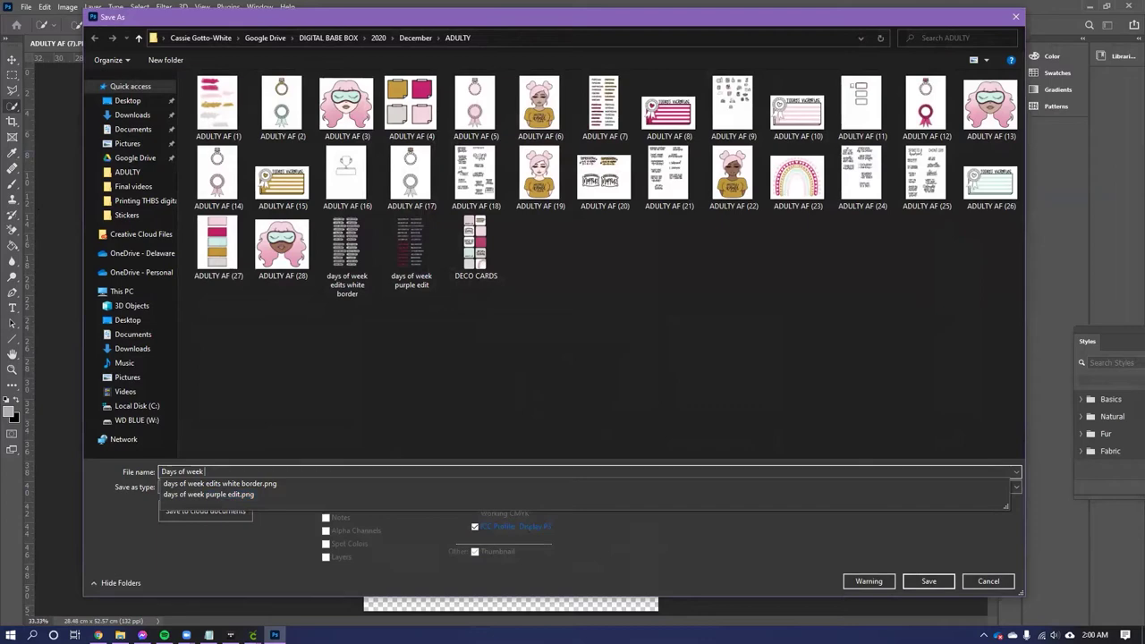
text( white border)
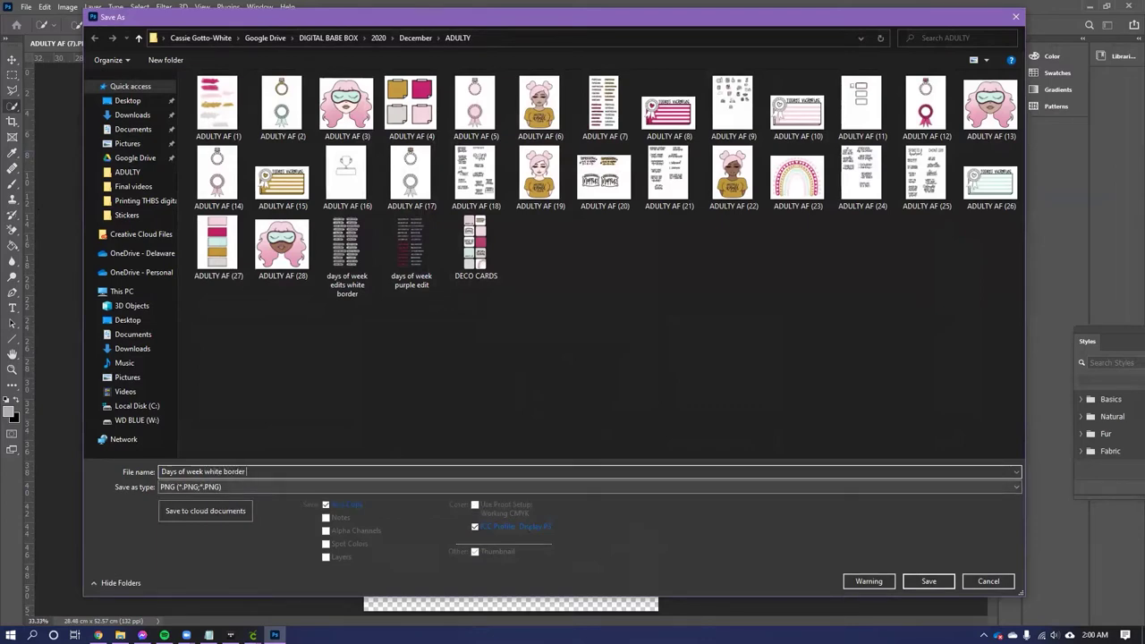
text( test)
key(Return)
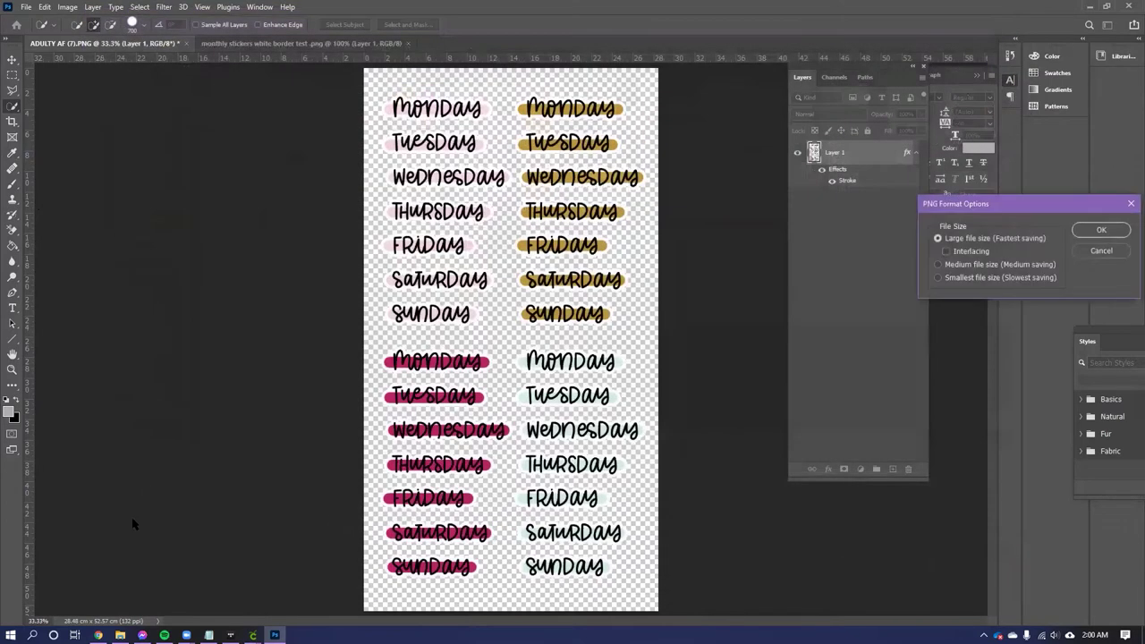
click(1101, 229)
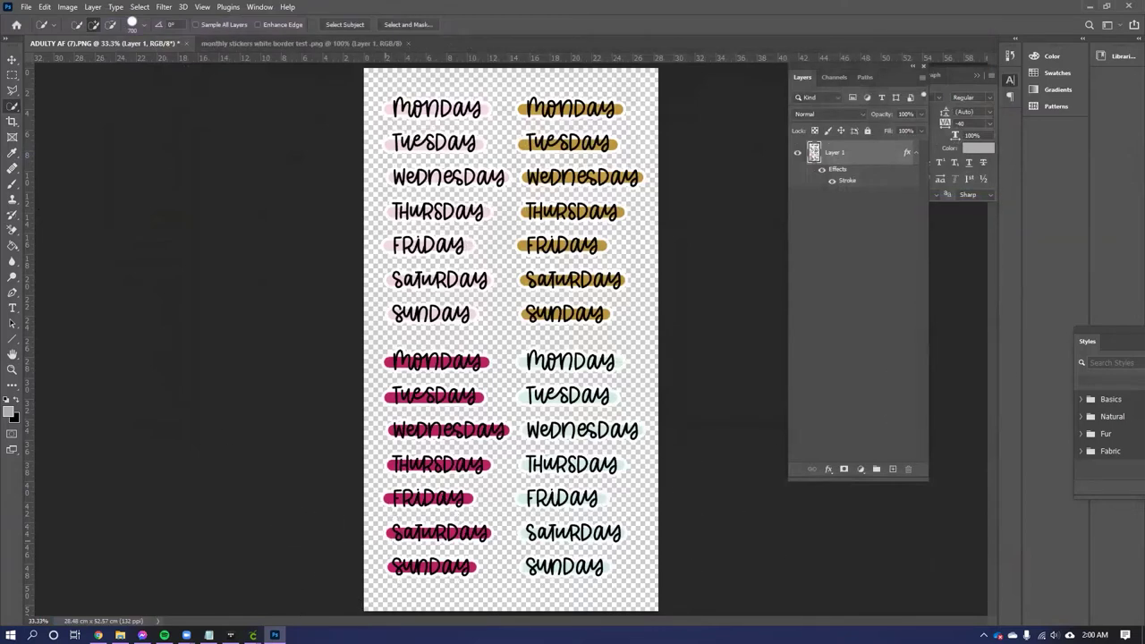
Step: Switch to Cricut Design Space and delete the January–May month labels from the canvas
mouse_move(254, 635)
click(284, 603)
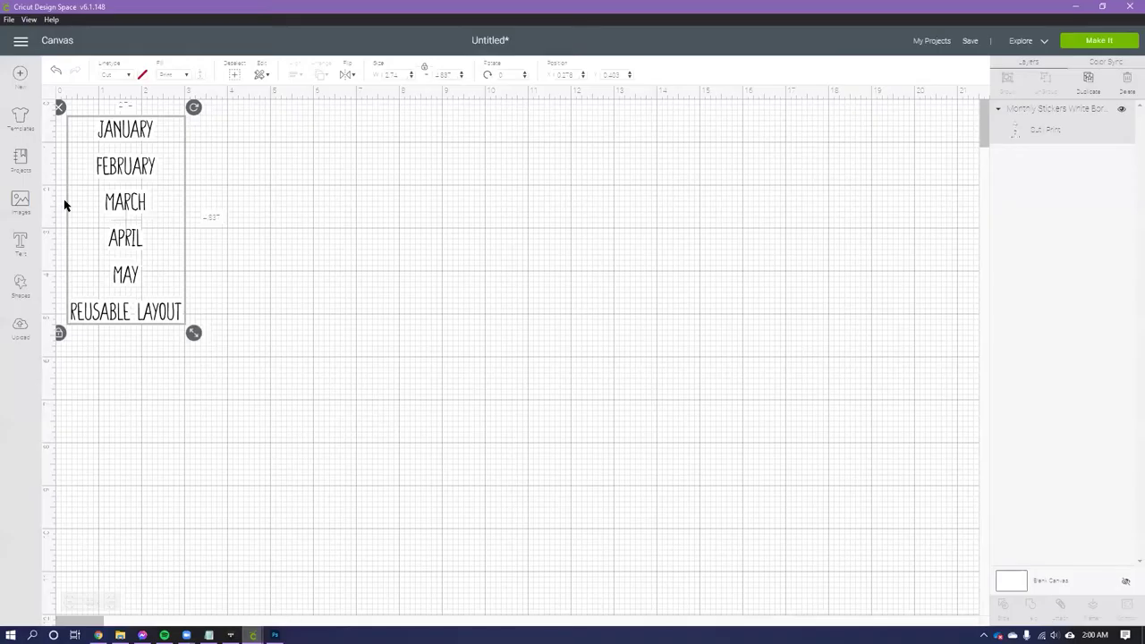
drag(118, 185, 122, 176)
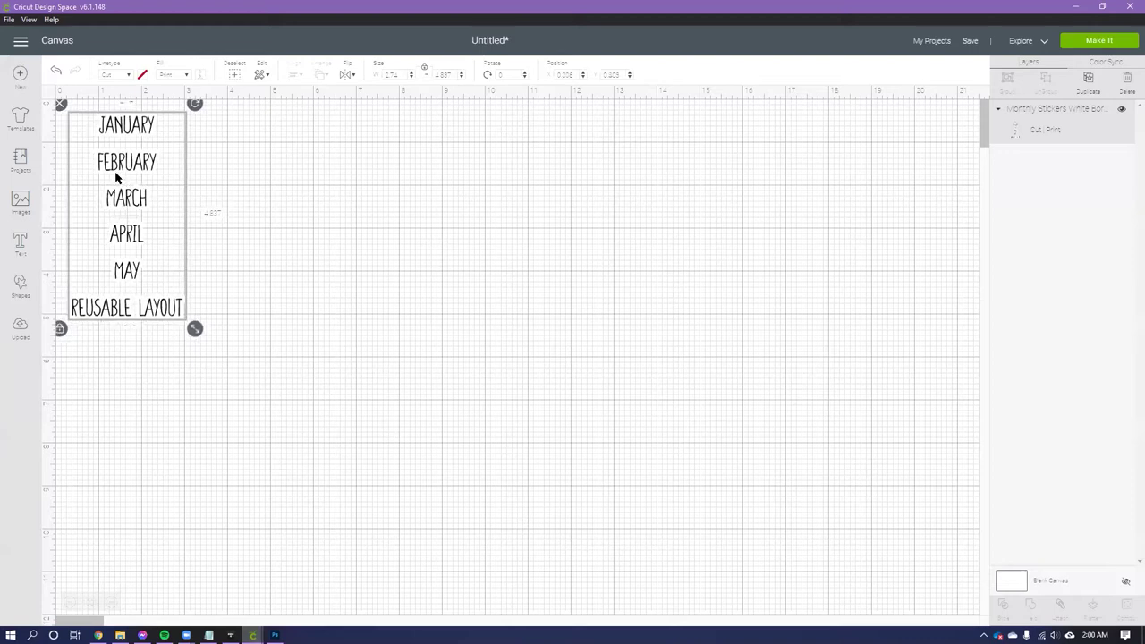
key(Delete)
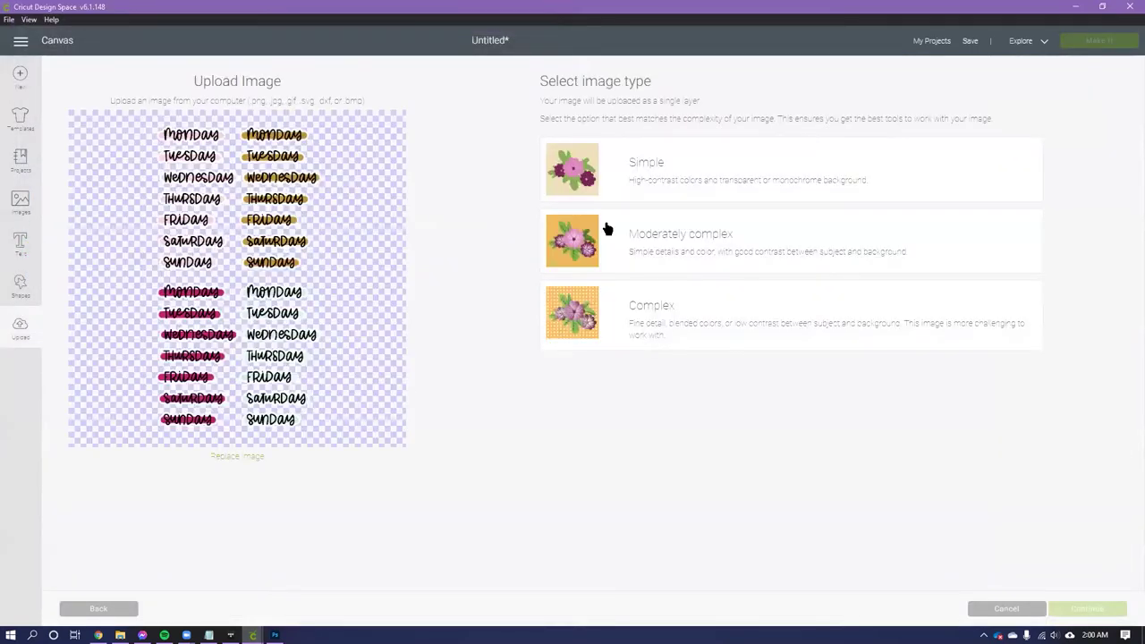
Step: Upload the days-of-week sheet as a Complex image, keep the background, and save it as Print Then Cut
click(664, 344)
click(1080, 611)
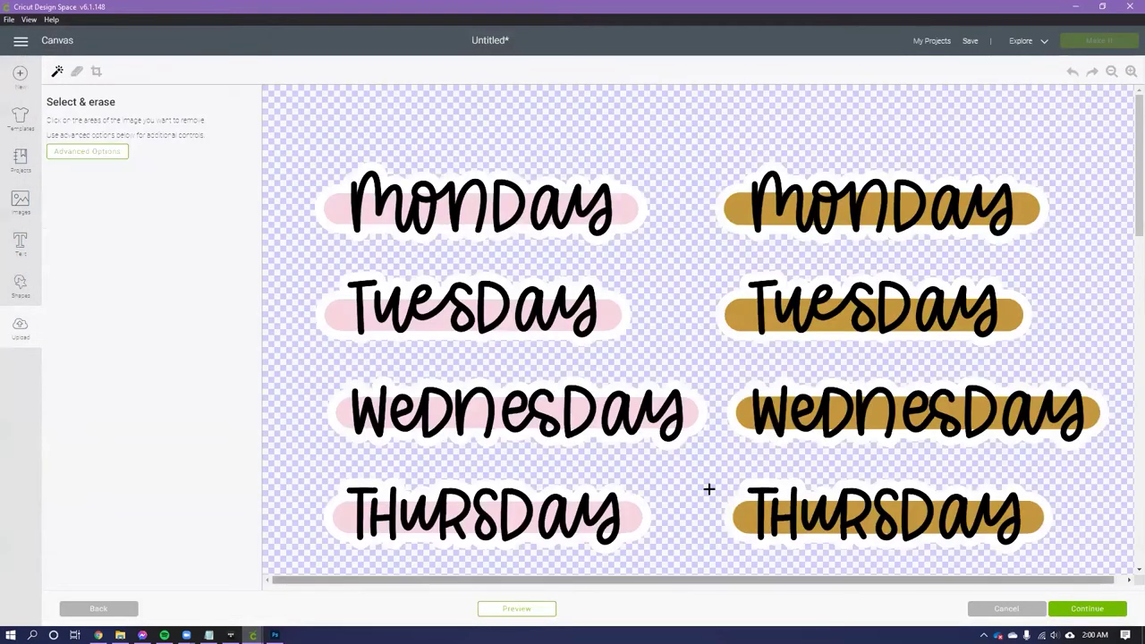
scroll(325, 330, down, 5)
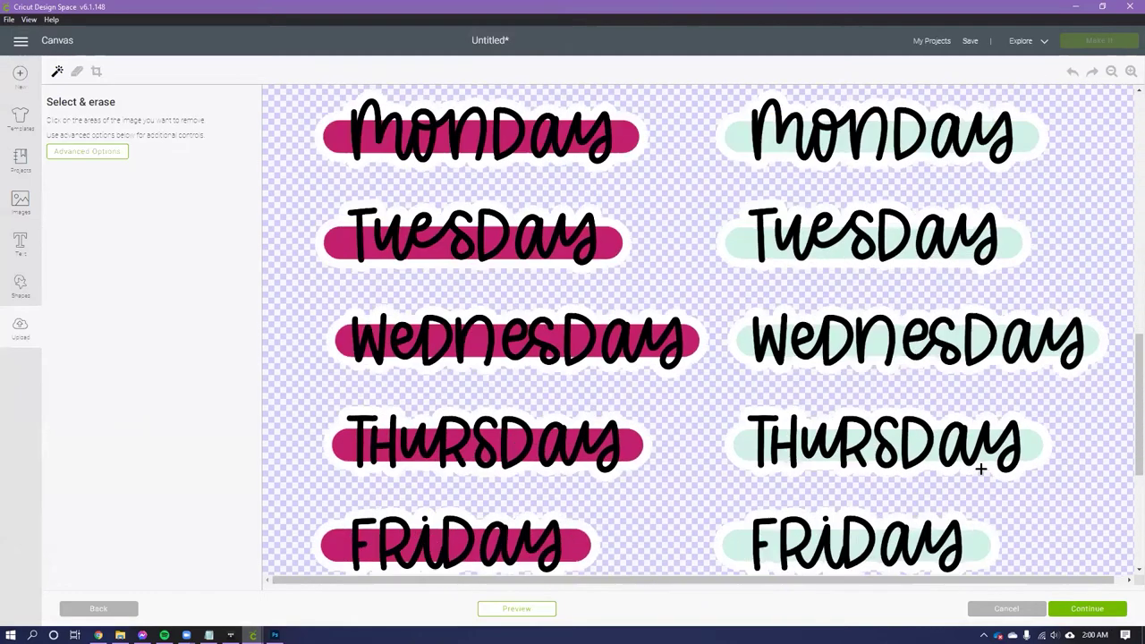
scroll(979, 468, down, 5)
click(1102, 613)
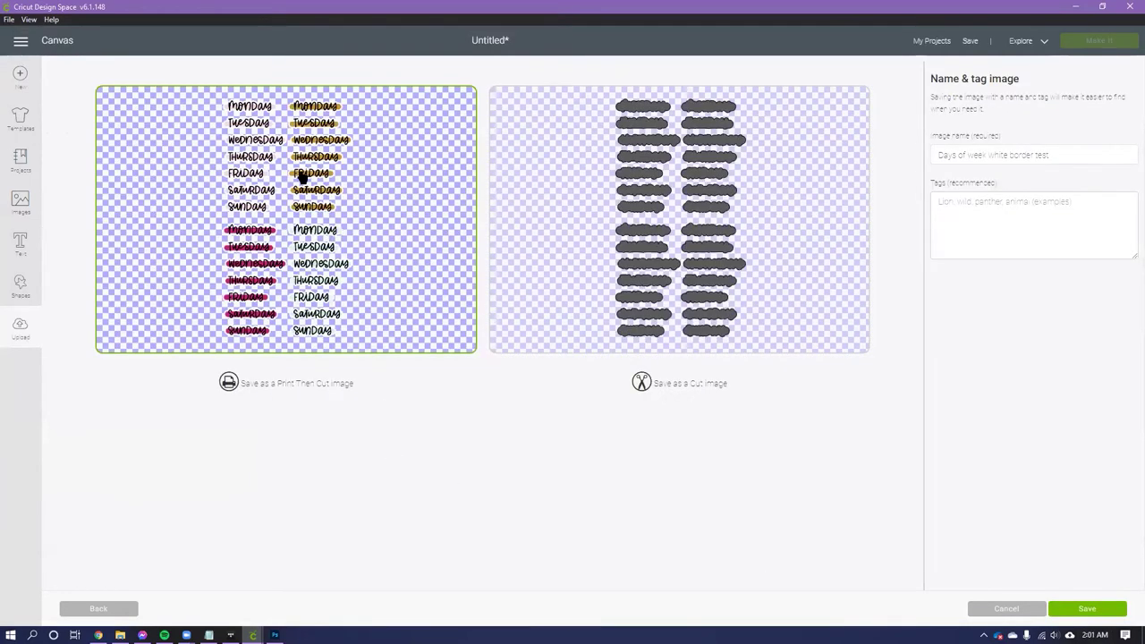
click(1105, 617)
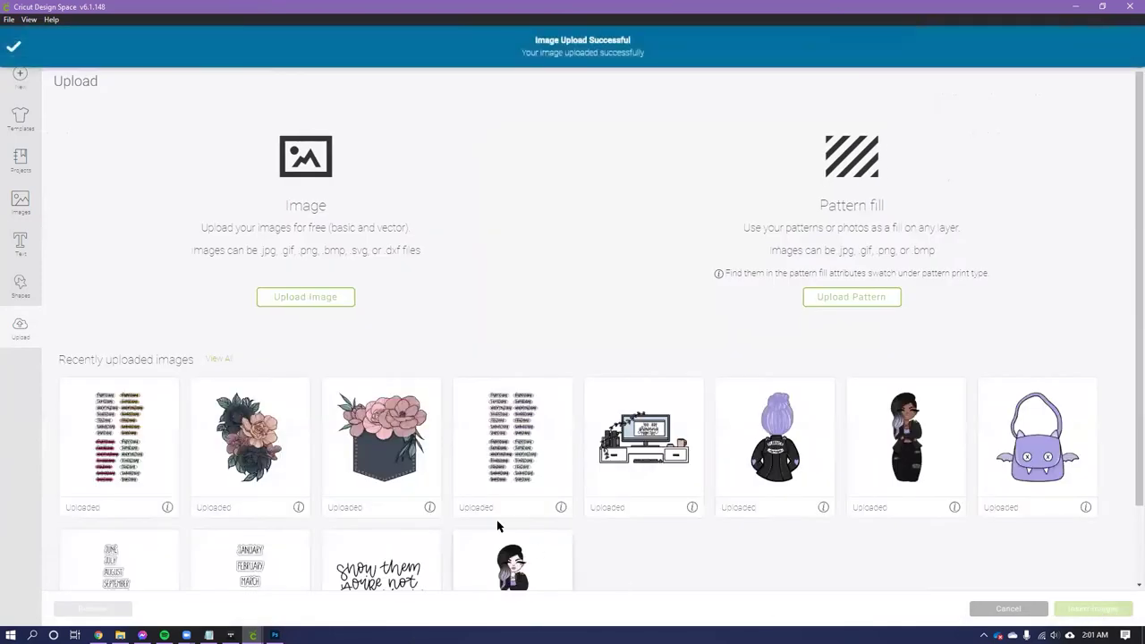
Step: Insert the days-of-week, January–May and June–December uploads together onto the canvas
click(126, 438)
scroll(196, 402, down, 2)
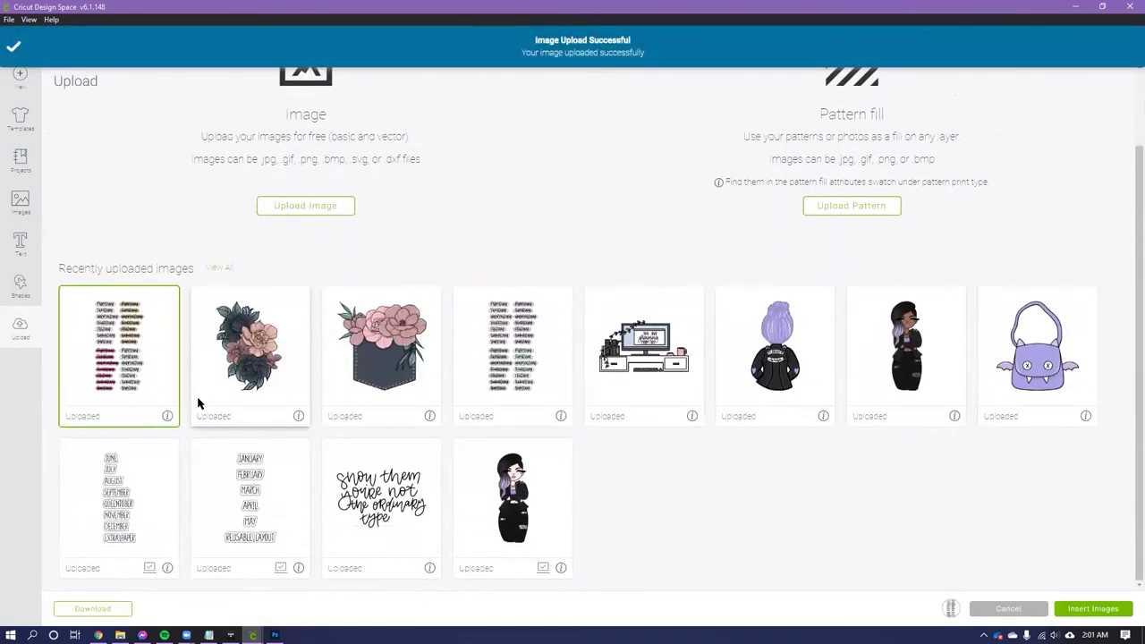
click(278, 487)
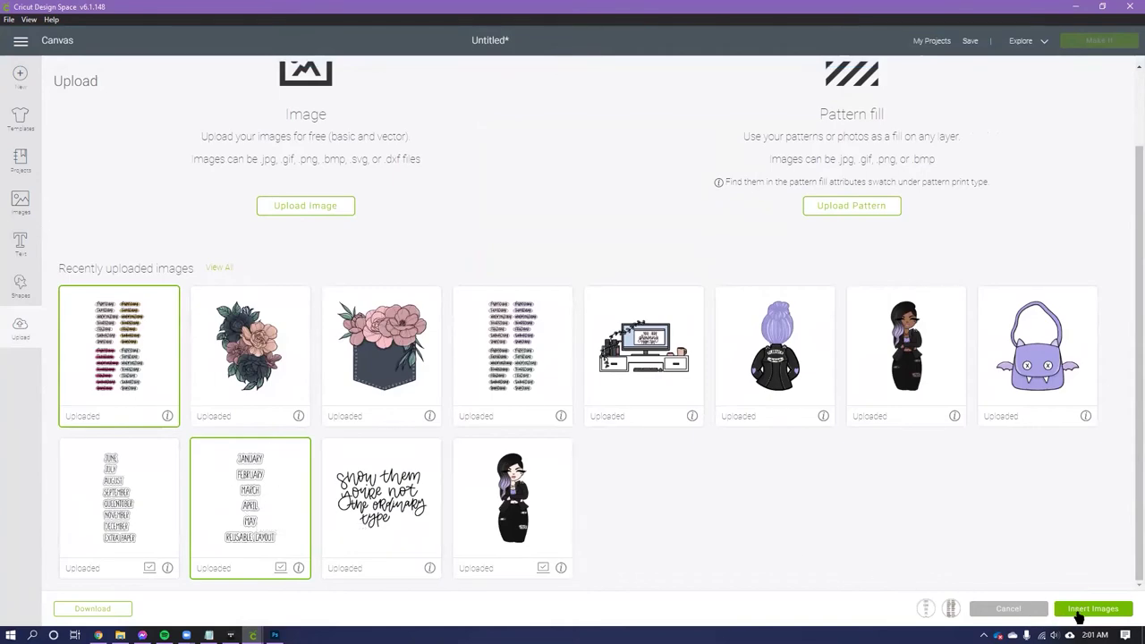
click(123, 506)
click(1068, 610)
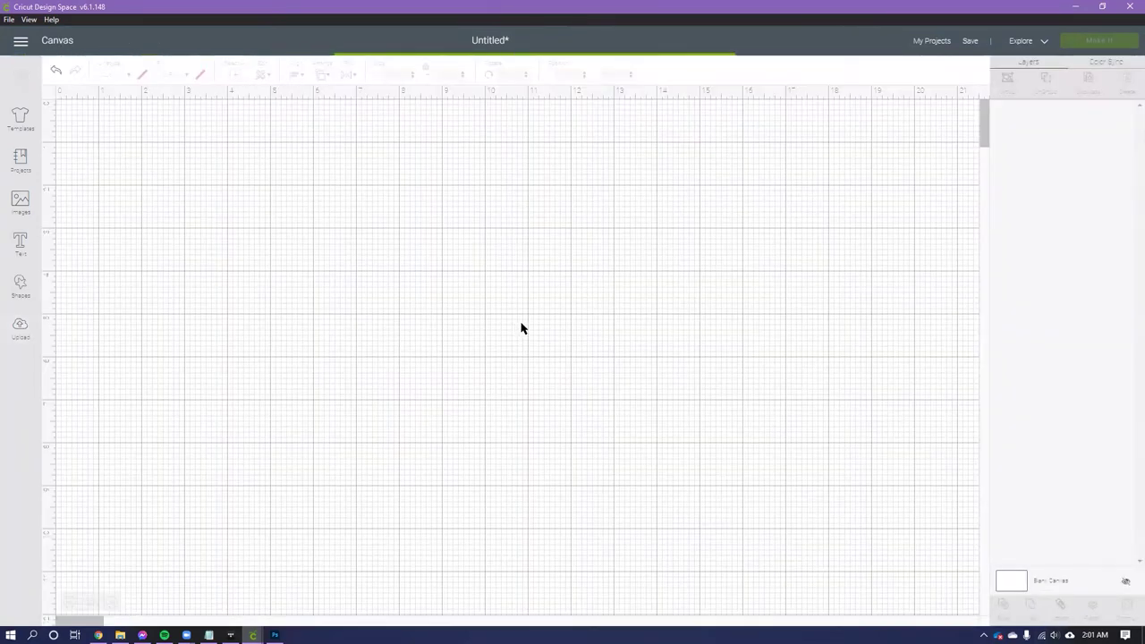
Step: Resize the June–December labels and move them off the day columns
scroll(636, 368, left, 5)
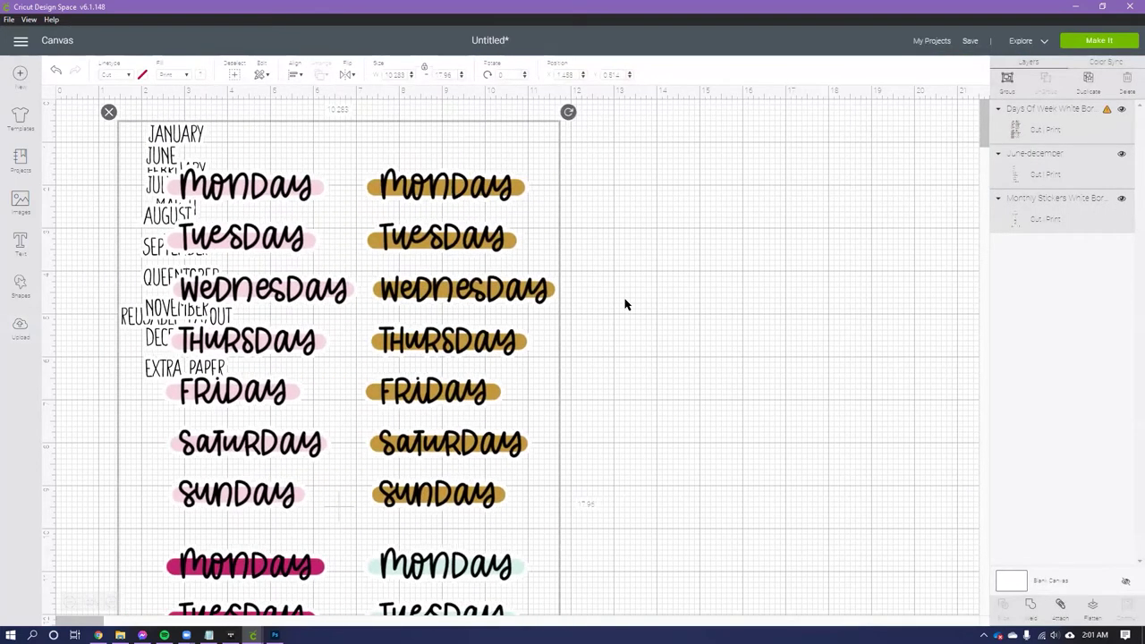
scroll(624, 302, right, 2)
scroll(624, 302, down, 5)
drag(571, 410, 524, 335)
scroll(501, 521, up, 5)
drag(480, 555, 355, 259)
scroll(253, 295, up, 4)
click(182, 212)
drag(187, 310, 494, 313)
drag(521, 390, 505, 276)
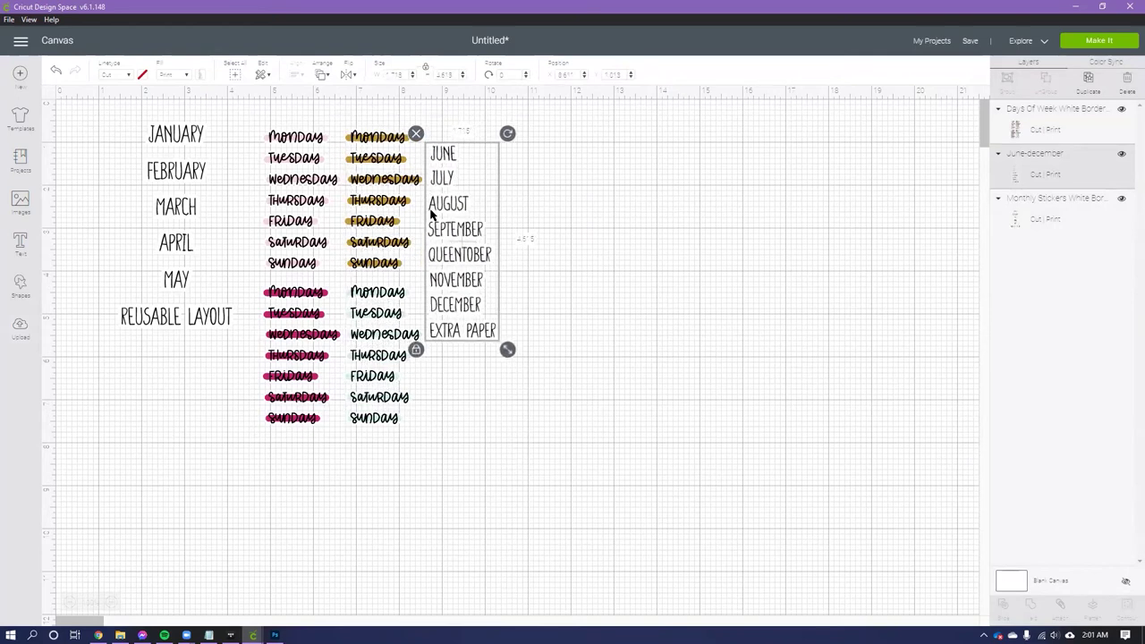
drag(461, 210, 480, 212)
Step: Shrink the January–May labels beside June–December and move the days-of-week stickers to the top-left
click(159, 184)
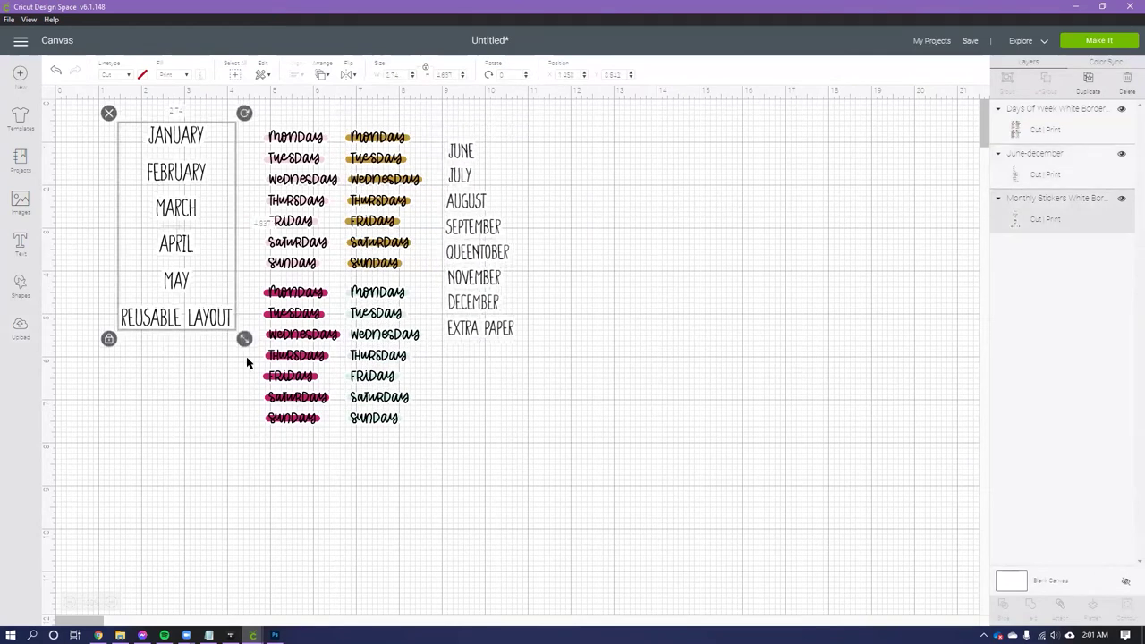
drag(240, 334, 215, 274)
drag(155, 213, 102, 189)
drag(153, 264, 149, 257)
drag(79, 143, 149, 288)
drag(344, 205, 306, 301)
drag(166, 362, 614, 331)
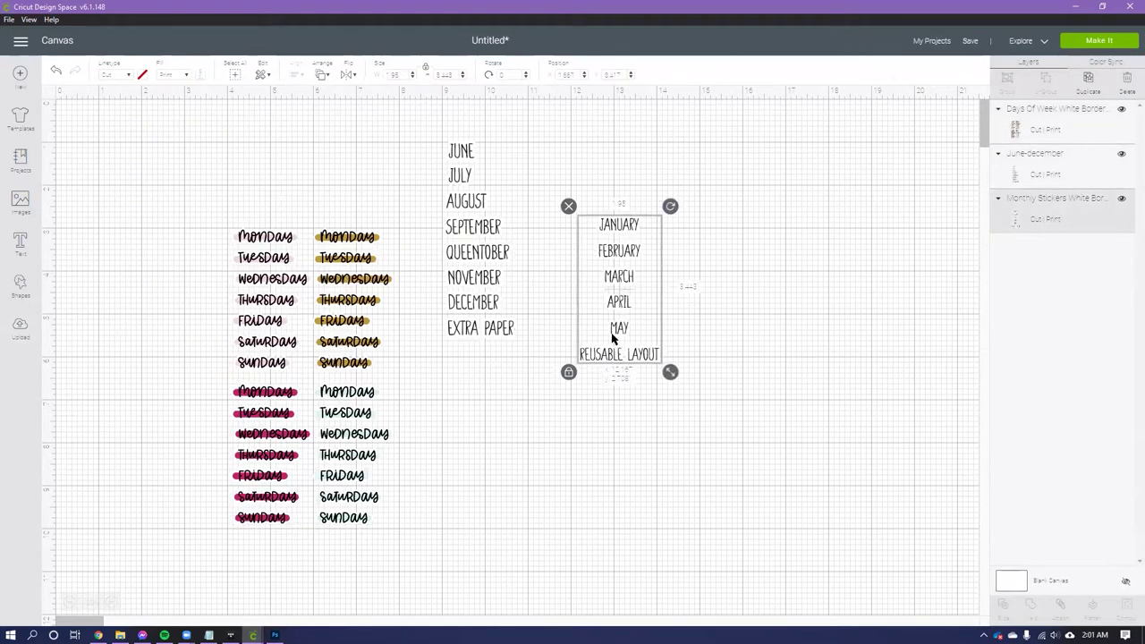
drag(310, 406, 139, 282)
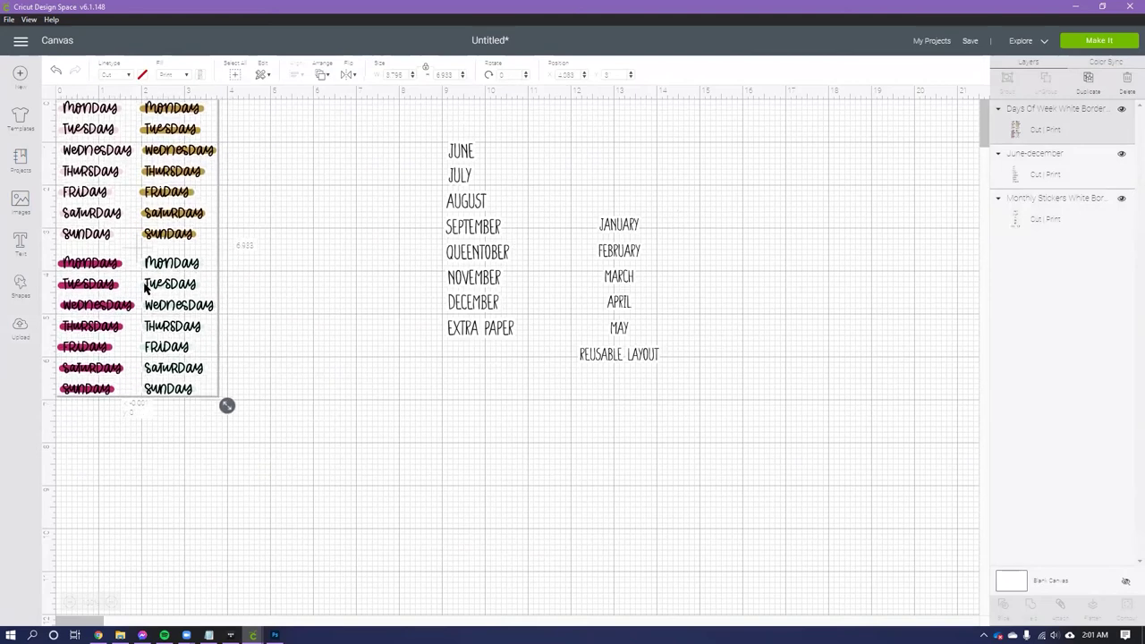
Step: Fine-tune the size of the days-of-week sticker group at the canvas's top-left
drag(228, 407, 119, 235)
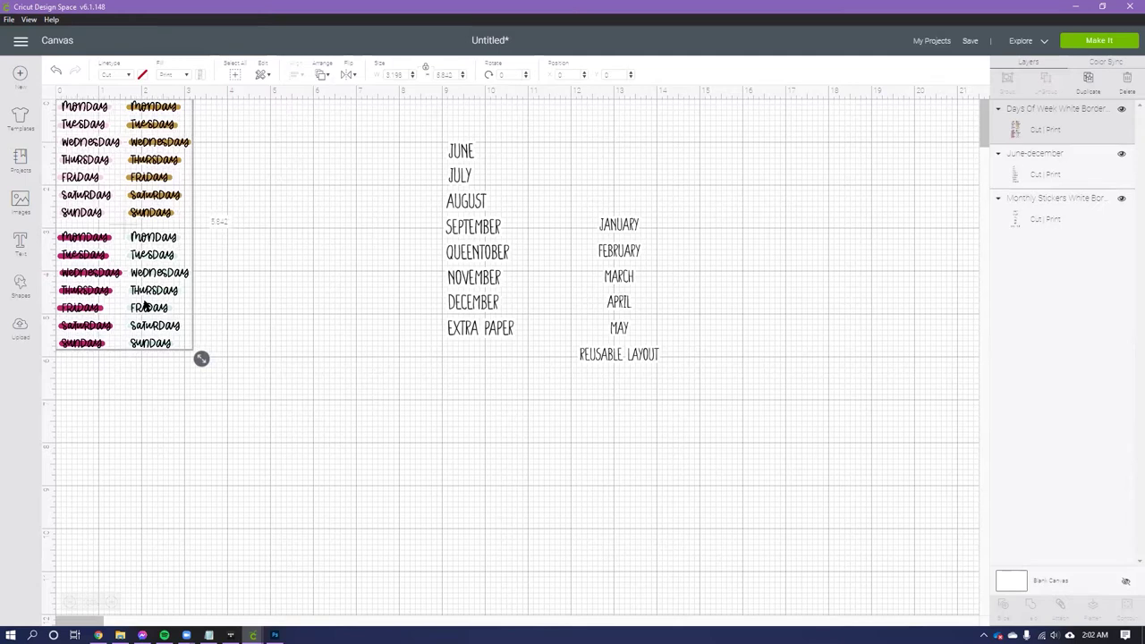
mouse_move(201, 360)
mouse_down()
mouse_move(262, 470)
mouse_move(187, 349)
mouse_up()
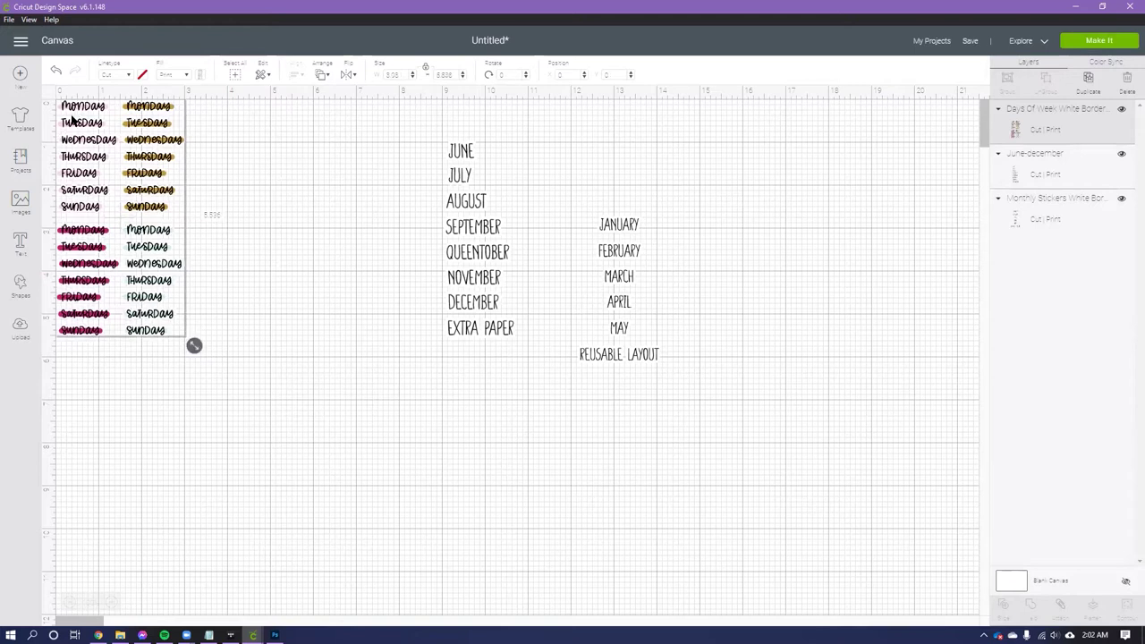
click(236, 269)
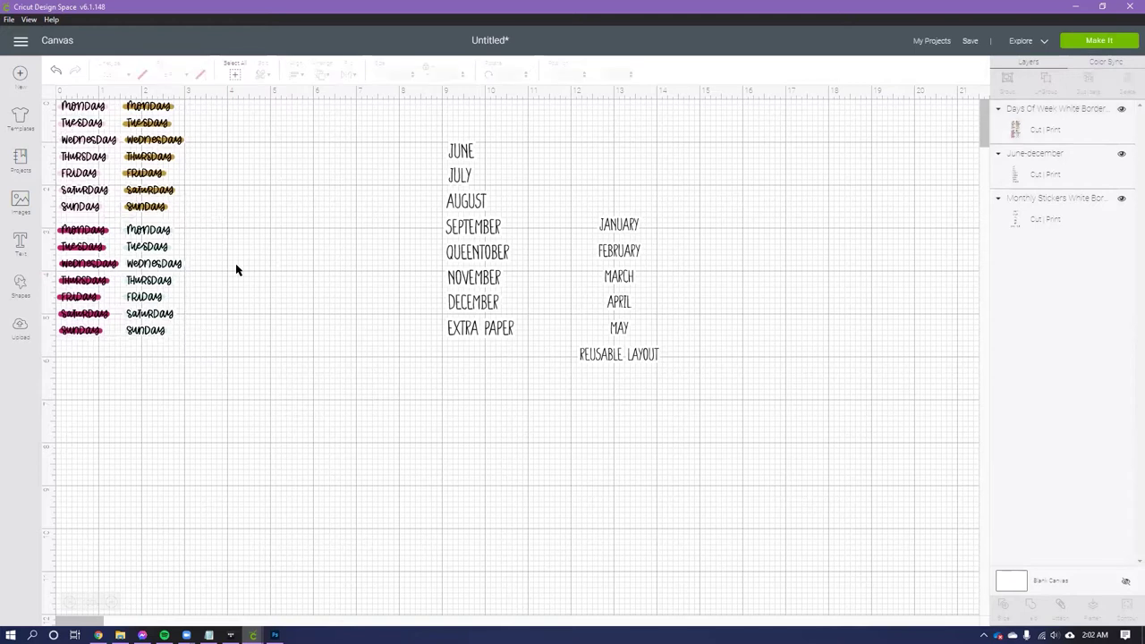
click(117, 249)
mouse_move(190, 348)
mouse_down()
mouse_move(210, 370)
mouse_move(202, 330)
mouse_move(209, 346)
mouse_up()
click(363, 203)
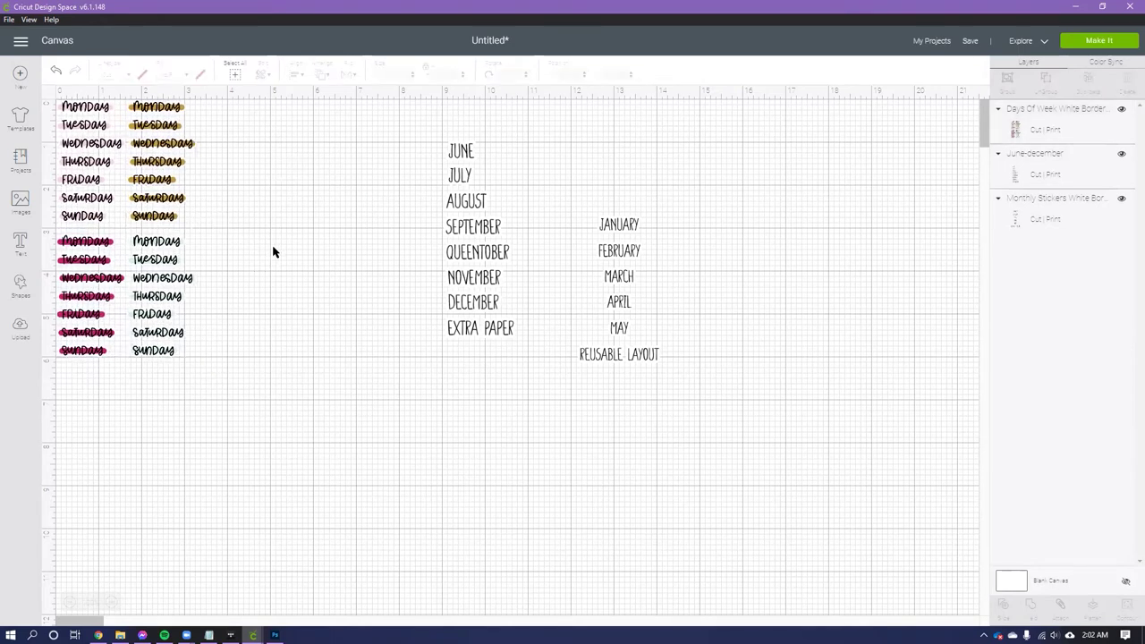
Step: Move the January–May labels beside the day stickers, shrink them slightly, and raise them to the top
drag(475, 155, 458, 167)
drag(582, 232, 206, 141)
drag(294, 281, 284, 262)
drag(260, 197, 247, 173)
Step: Shrink the June–December labels and stack them directly under the January–May column
click(429, 219)
drag(429, 219, 284, 168)
drag(366, 307, 342, 253)
click(327, 200)
drag(318, 181, 241, 310)
click(324, 288)
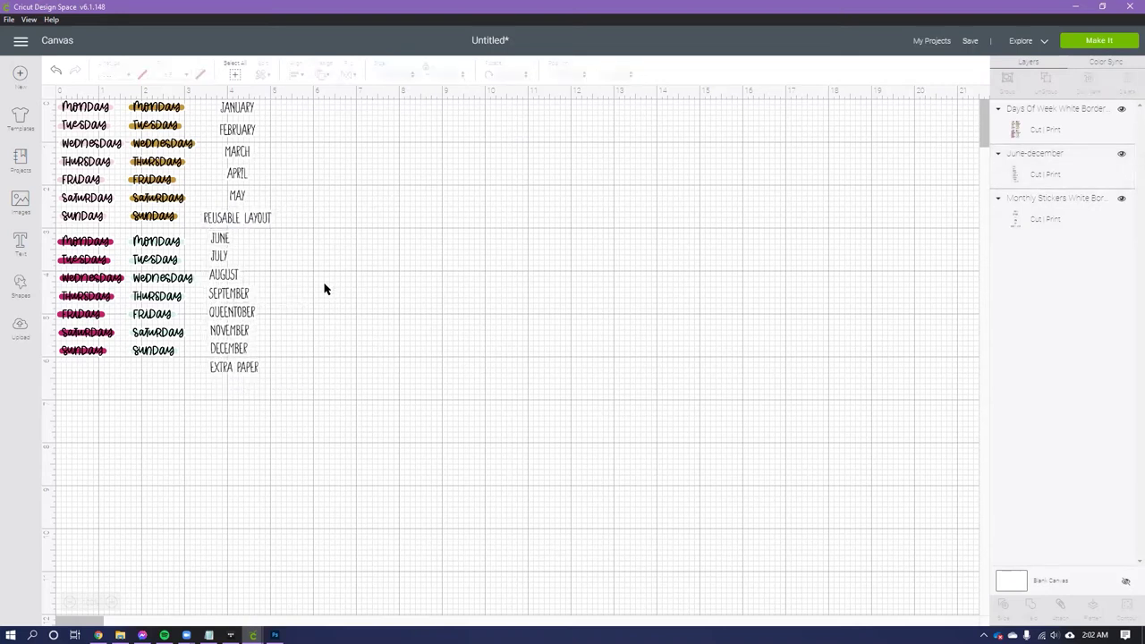
Step: Add an unlocked square sized 6.75 x 9.25 in at the top-left, layered behind the stickers
click(21, 283)
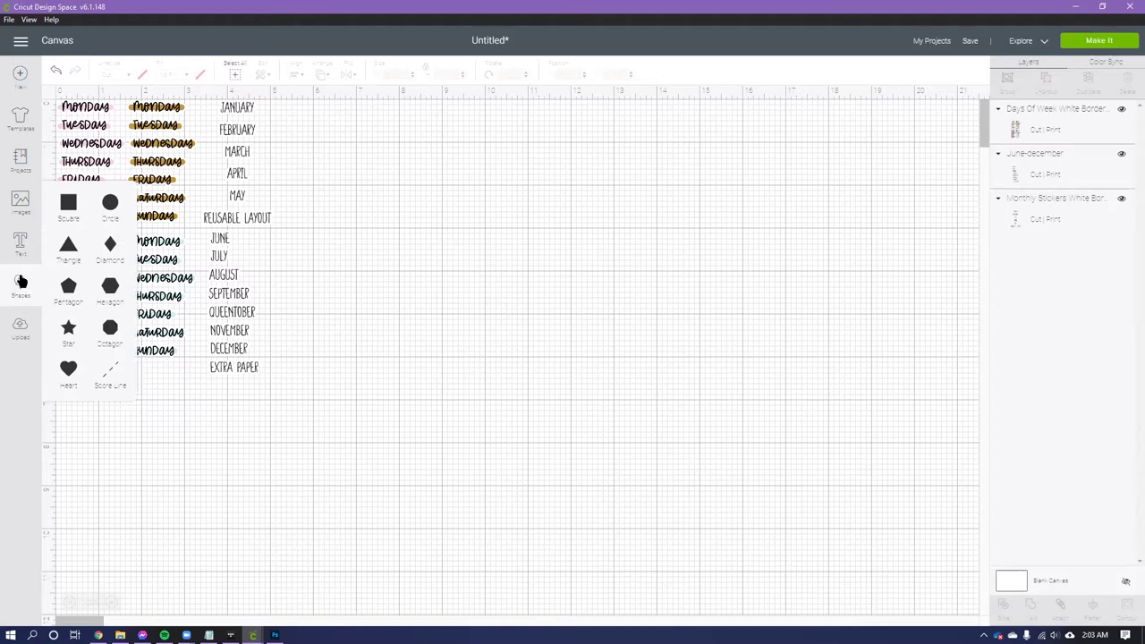
click(68, 208)
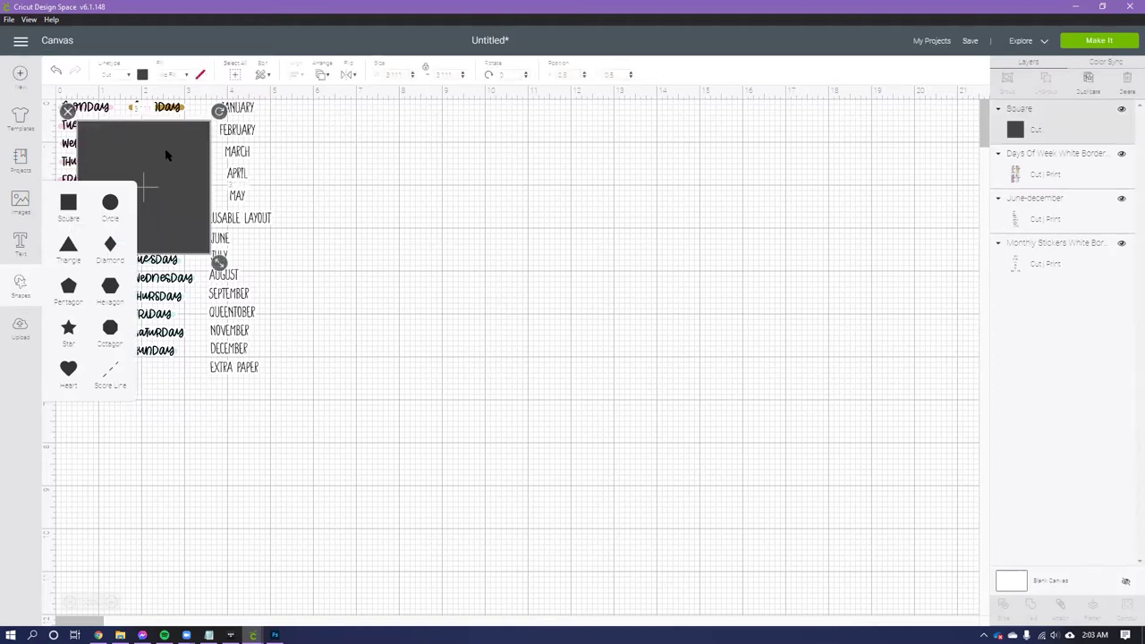
click(425, 69)
click(402, 74)
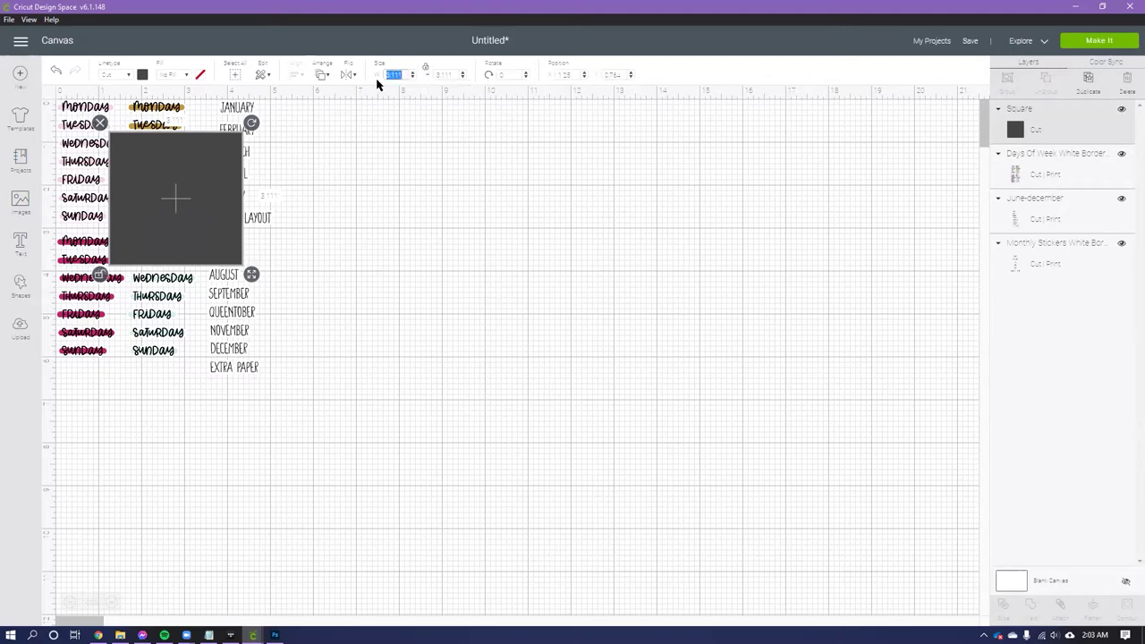
text(6.75)
click(437, 72)
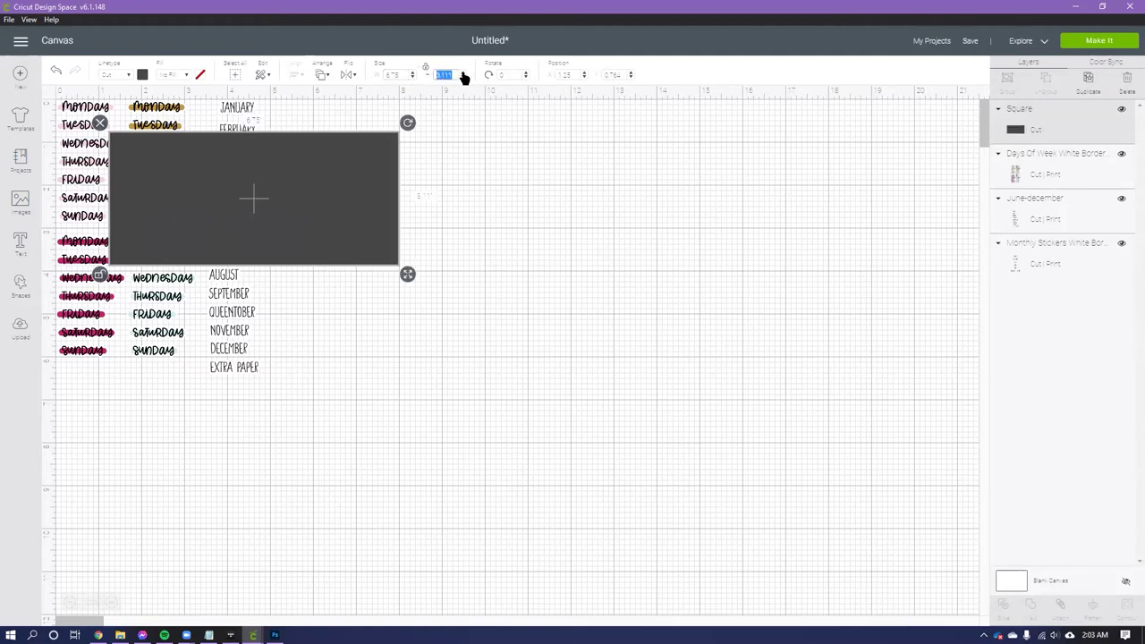
text(5)
key(Return)
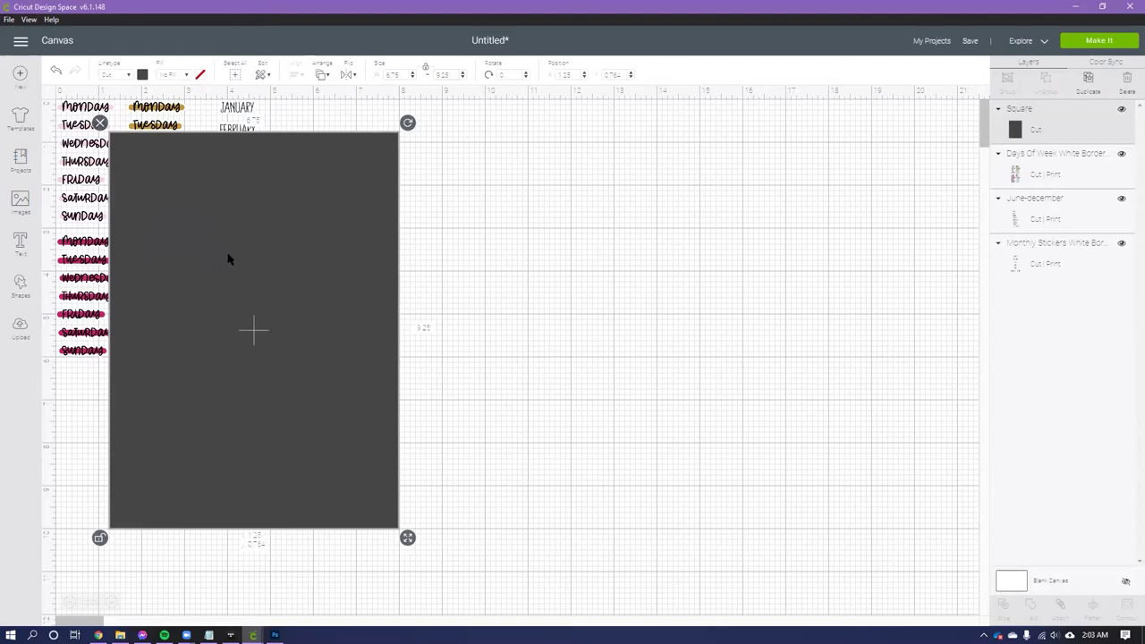
drag(219, 259, 163, 227)
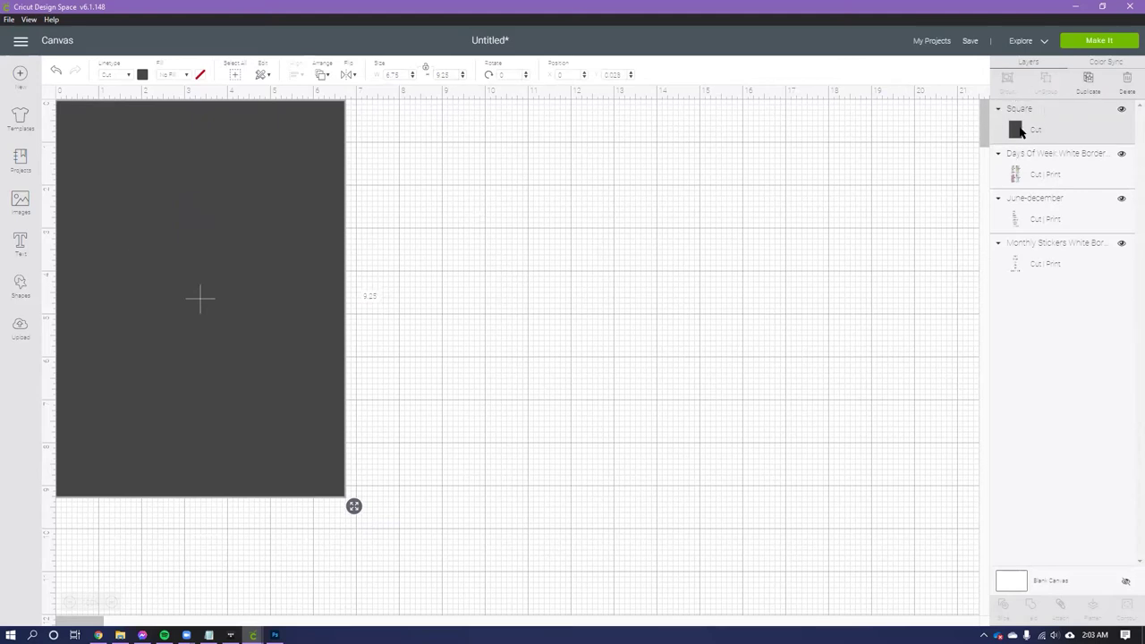
drag(1056, 126, 1050, 286)
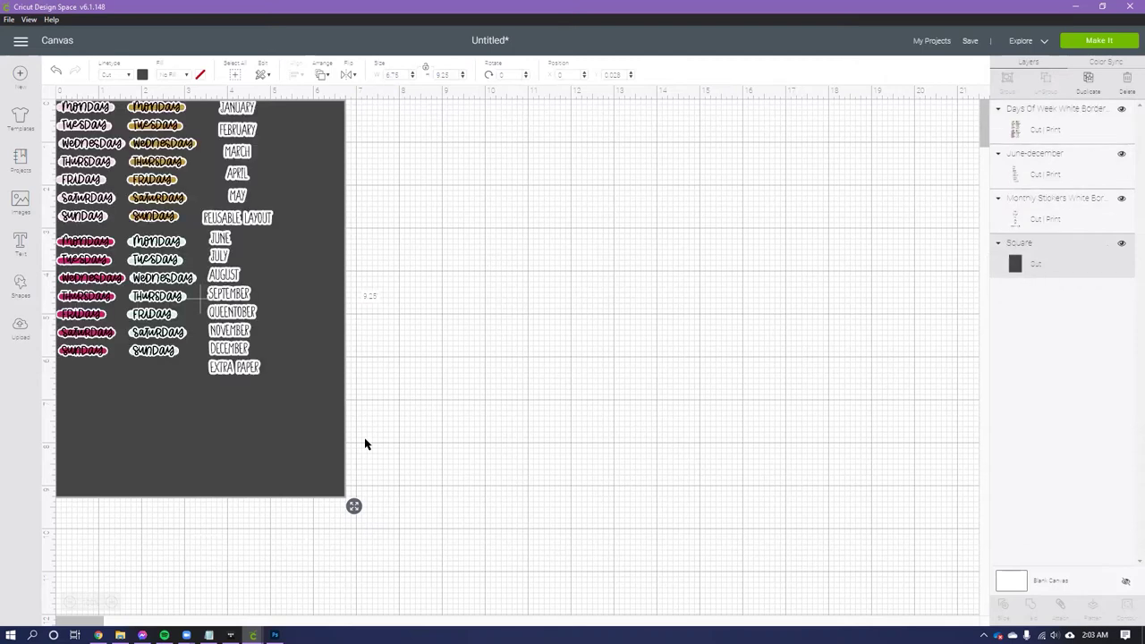
Step: Slightly enlarge the days-of-week stickers and nudge both month columns into place
click(440, 386)
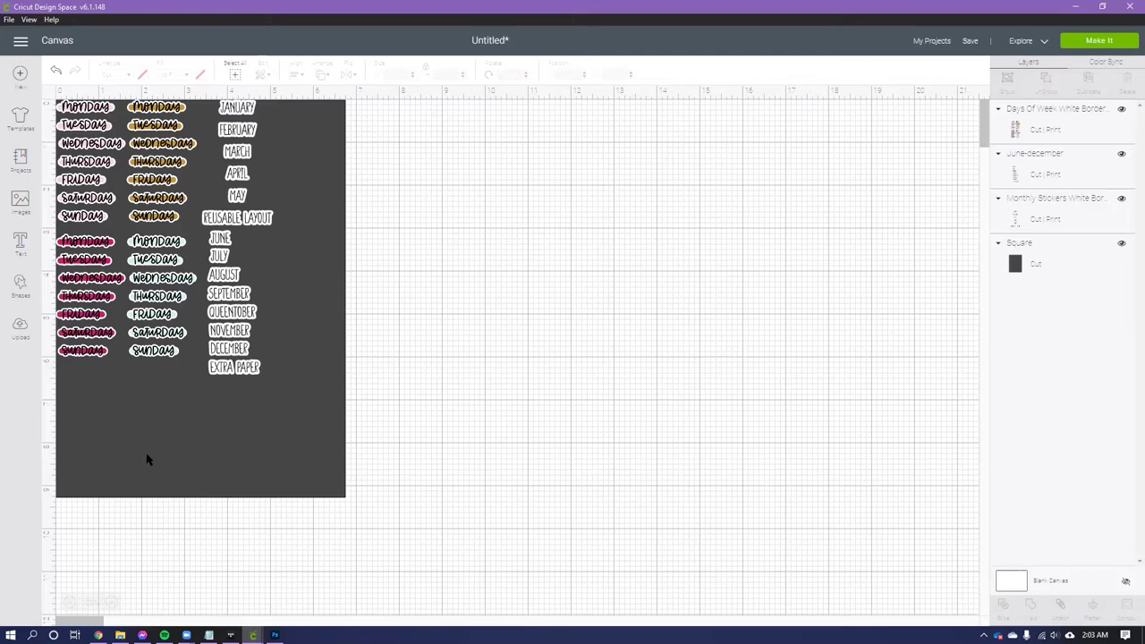
click(1071, 116)
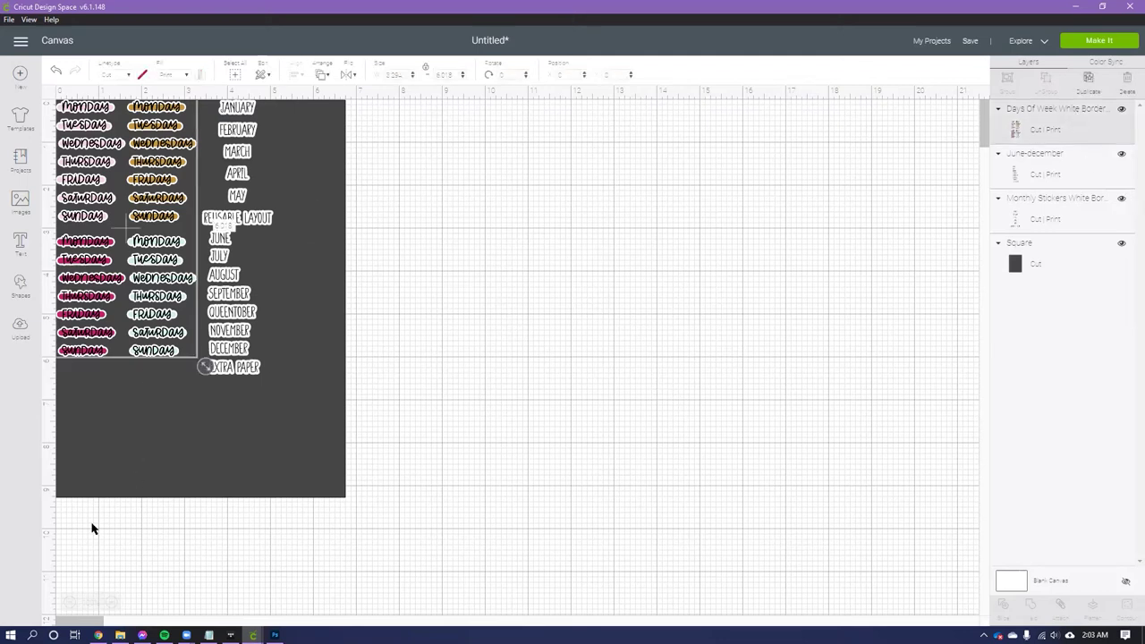
drag(205, 367, 207, 368)
drag(252, 163, 249, 166)
drag(230, 304, 225, 309)
click(286, 304)
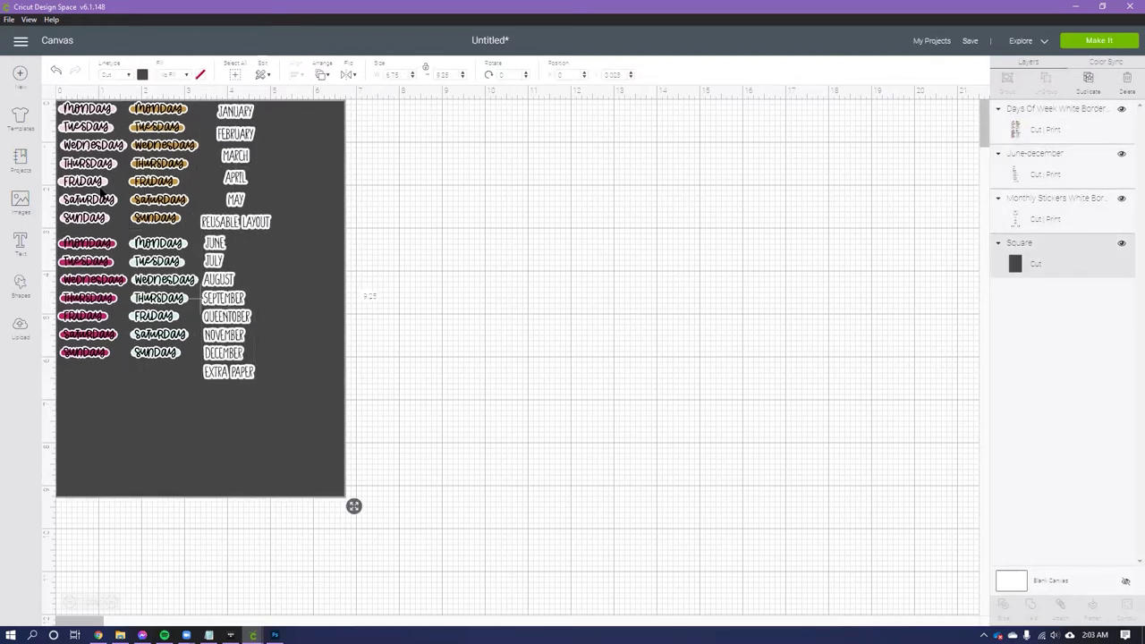
Step: Duplicate the days-of-week sticker group and move the copy off the originals
click(77, 156)
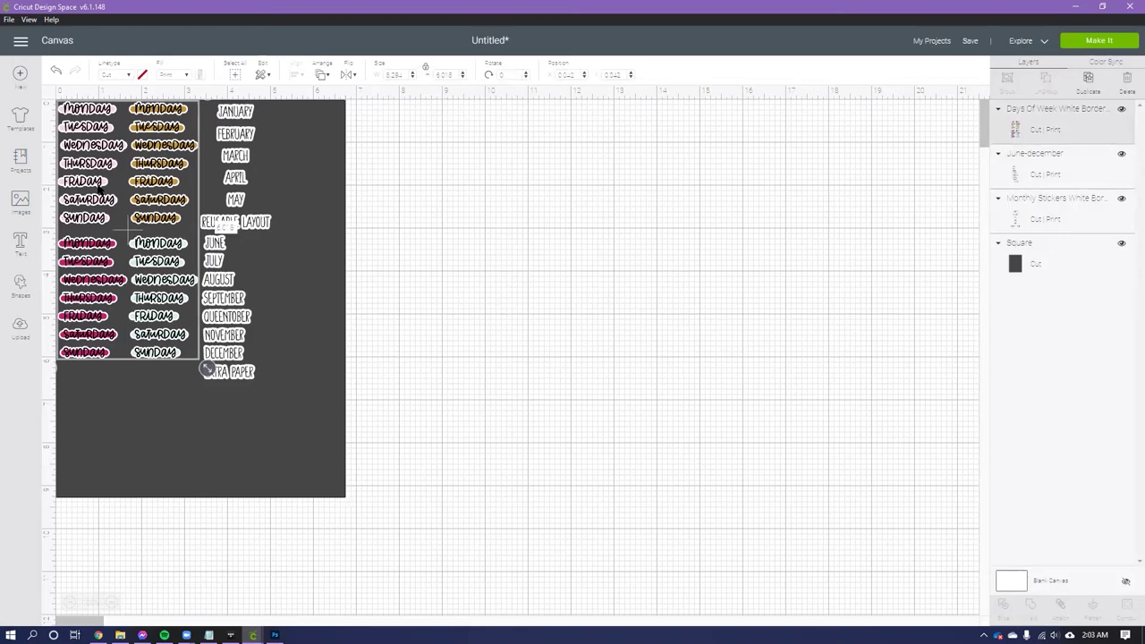
right_click(98, 187)
click(128, 289)
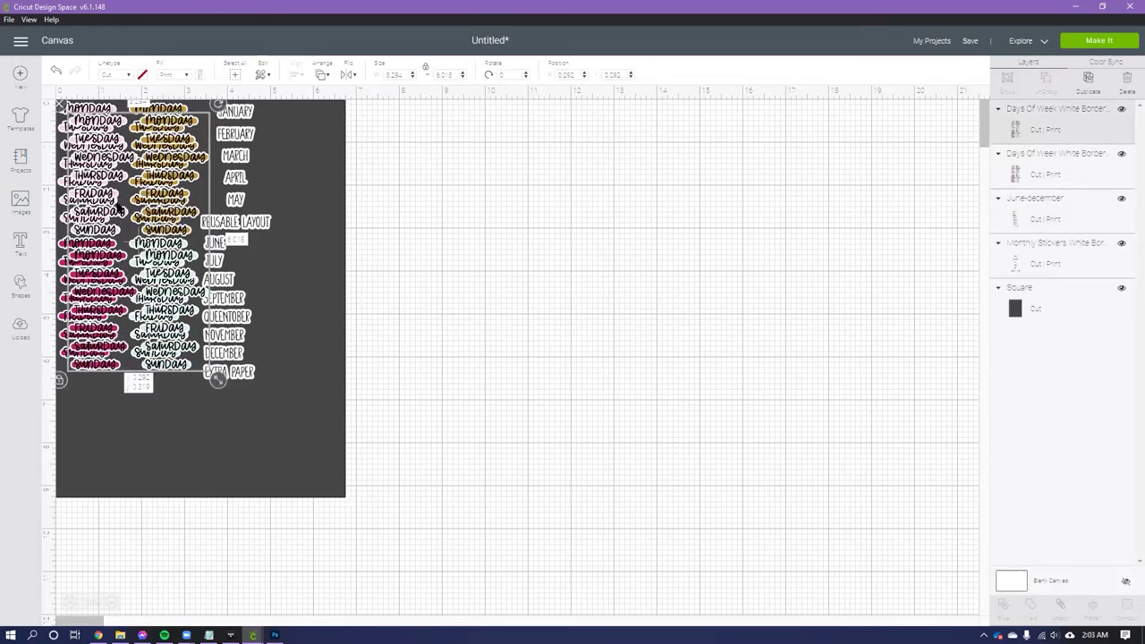
drag(127, 231, 300, 214)
Step: Turn the January–May column sideways at the lower left and drop June–December below the day rows
drag(217, 148, 93, 429)
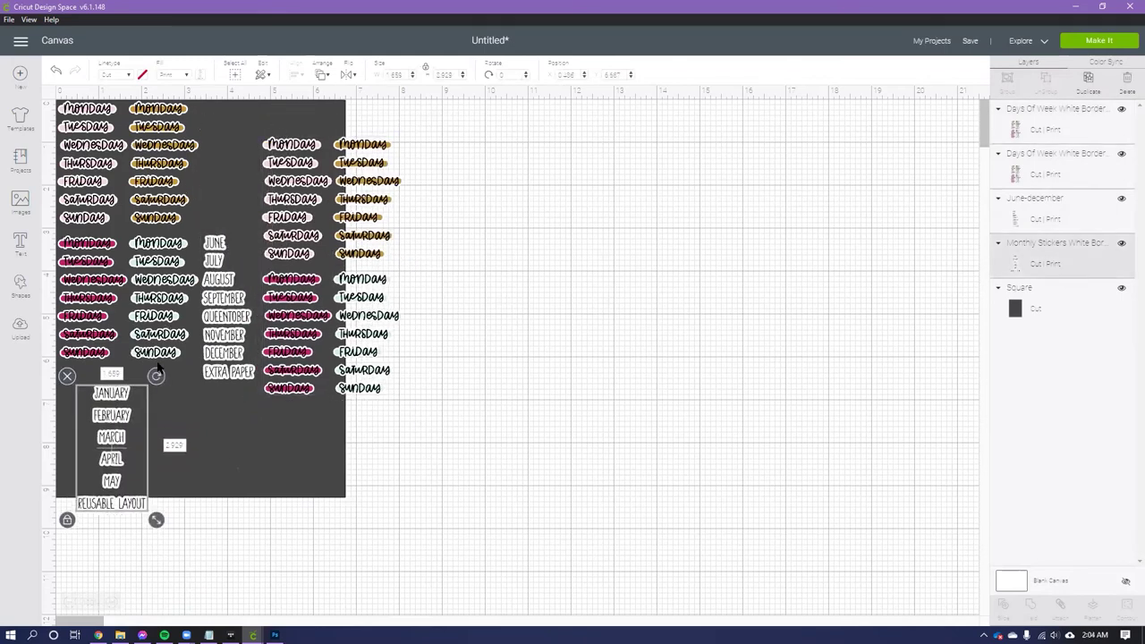
drag(156, 376, 184, 416)
drag(231, 344, 262, 505)
Step: Place the second day set beside the first and turn the June–December column sideways
drag(317, 264, 256, 229)
click(397, 359)
drag(254, 447, 251, 423)
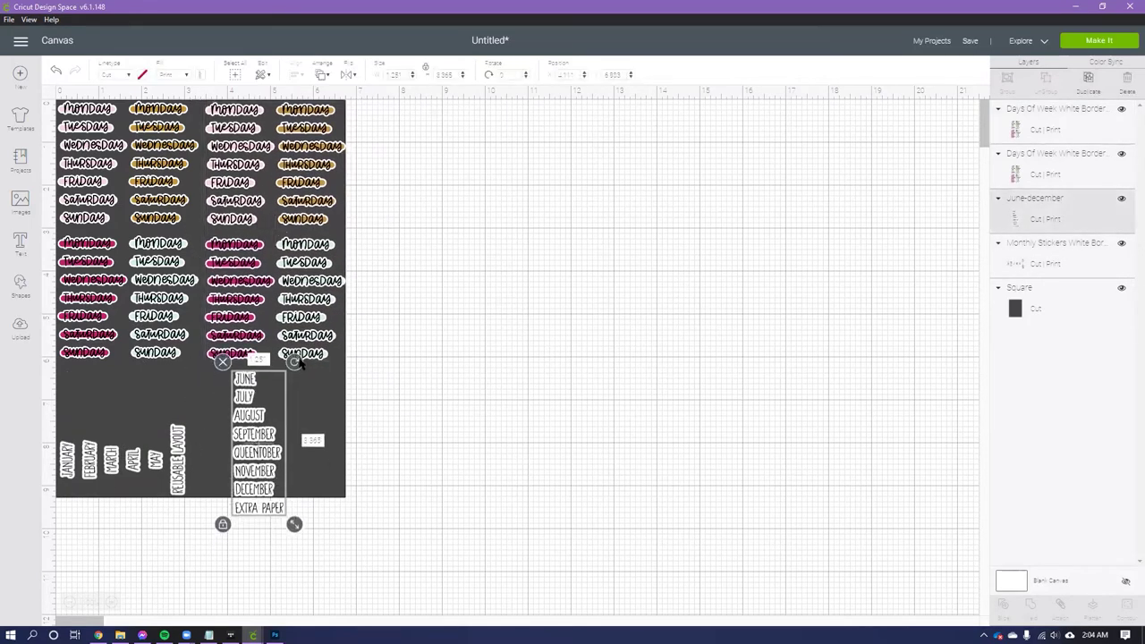
drag(295, 361, 200, 409)
drag(267, 434, 280, 438)
Step: Fine-tune the June–December column's rotation and nudge the right day set slightly left
click(103, 458)
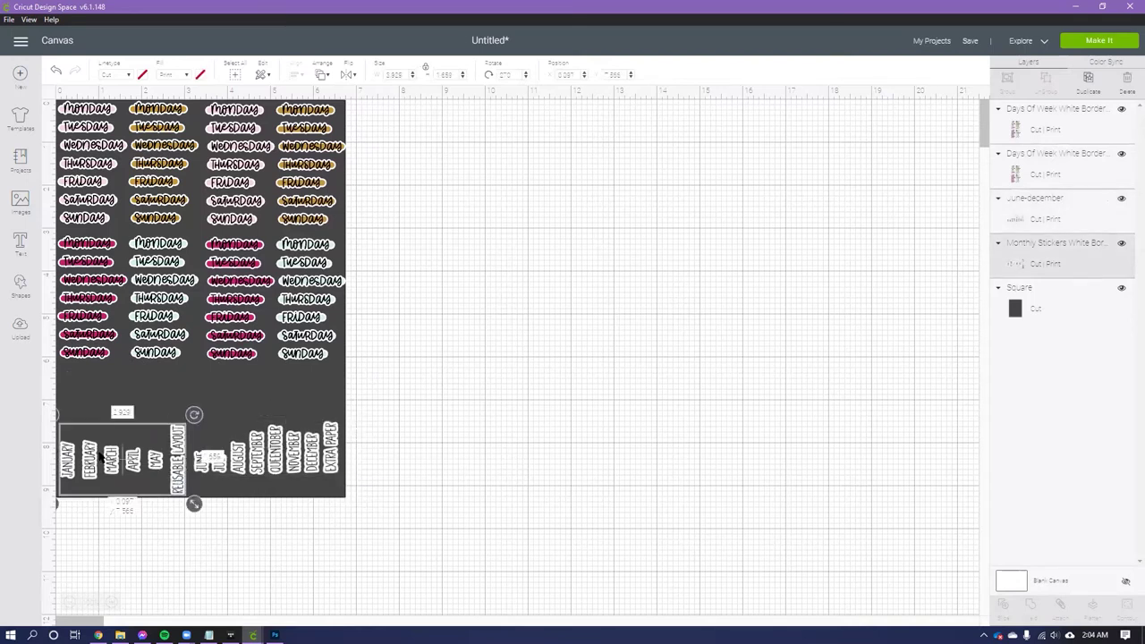
click(225, 465)
mouse_move(351, 412)
mouse_down()
mouse_move(326, 384)
mouse_move(349, 422)
mouse_up()
click(121, 451)
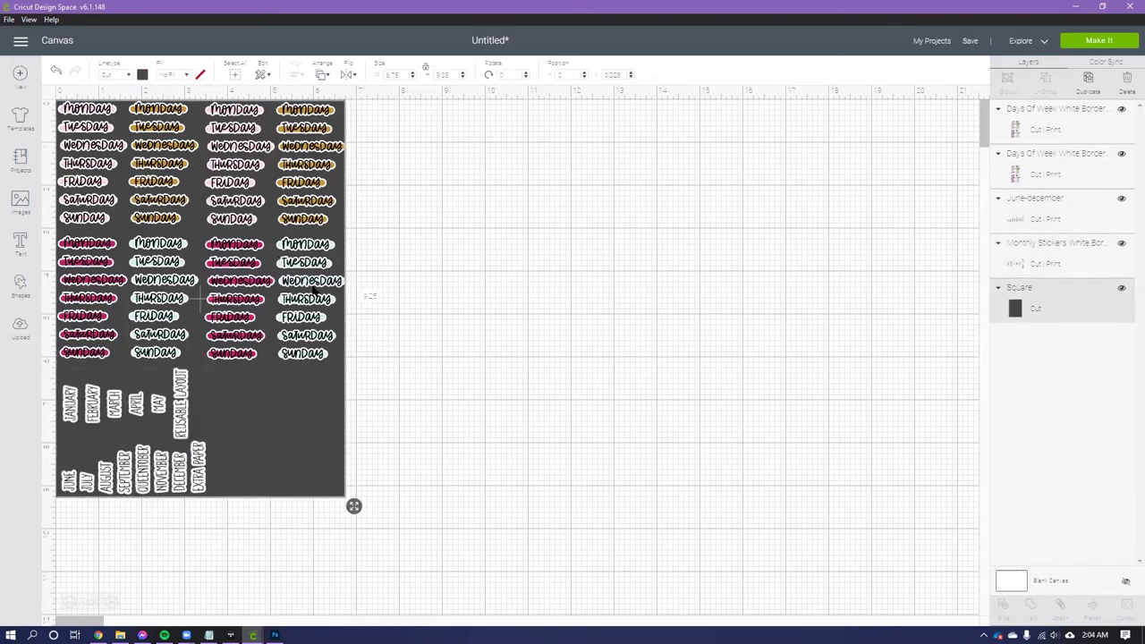
drag(314, 292, 310, 292)
click(330, 400)
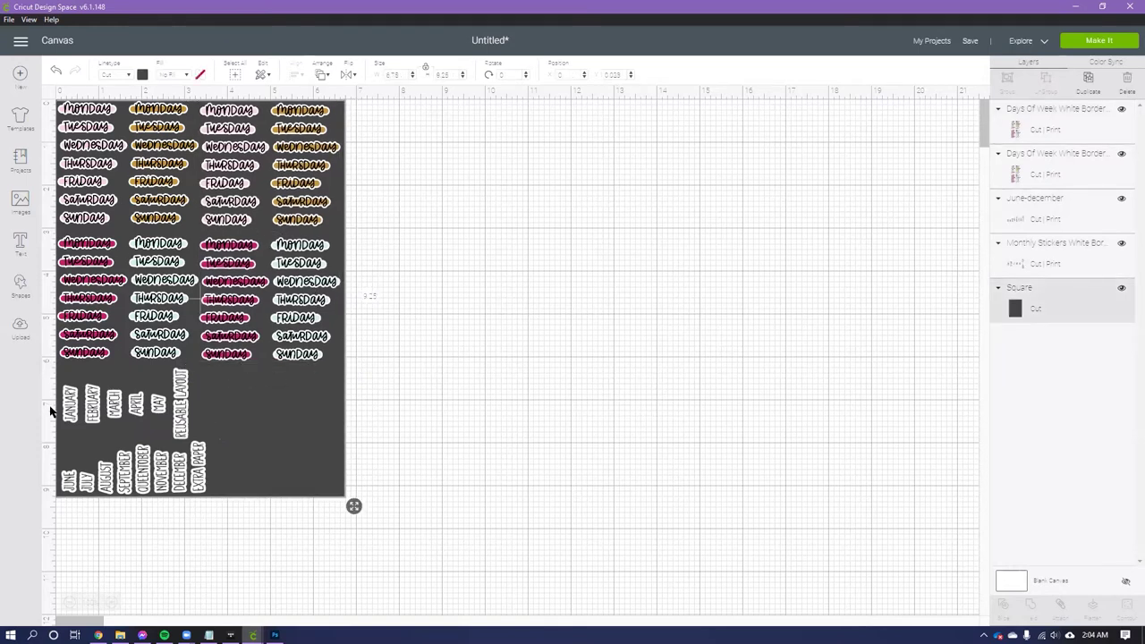
click(16, 325)
Step: Insert the uploaded 'Book Gazer (25)' desk illustration onto the canvas
scroll(294, 360, down, 2)
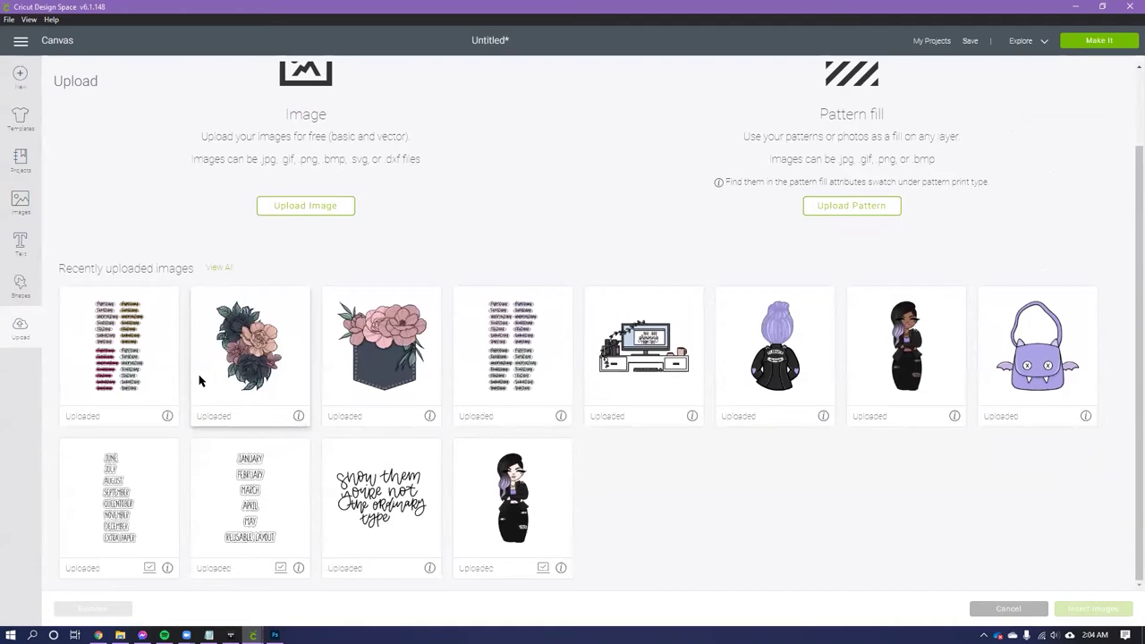
click(643, 349)
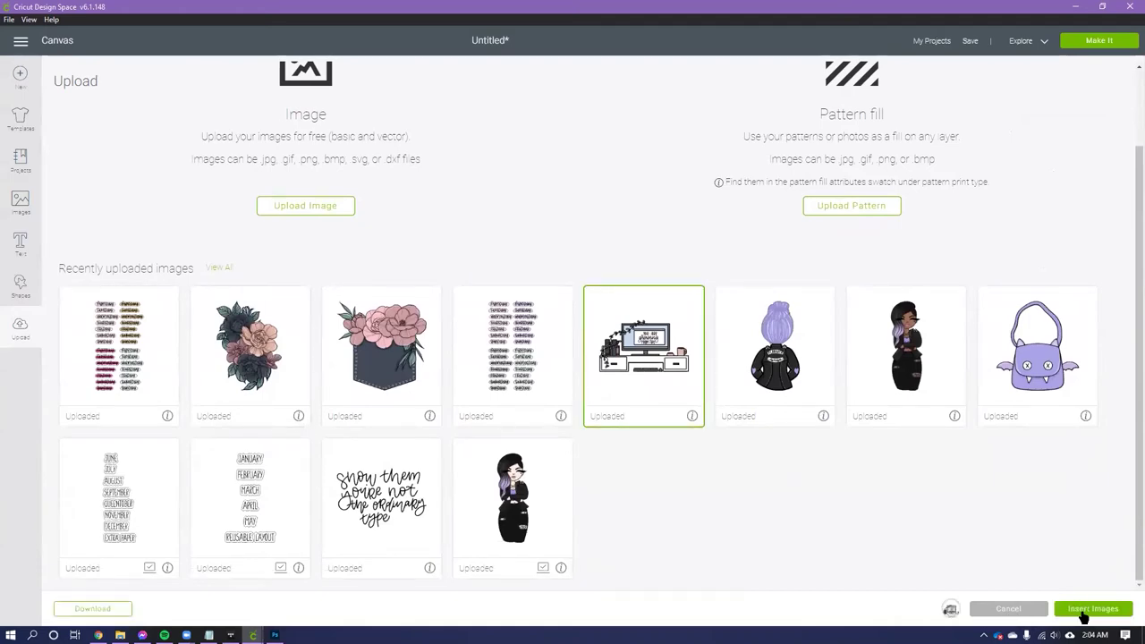
click(1083, 610)
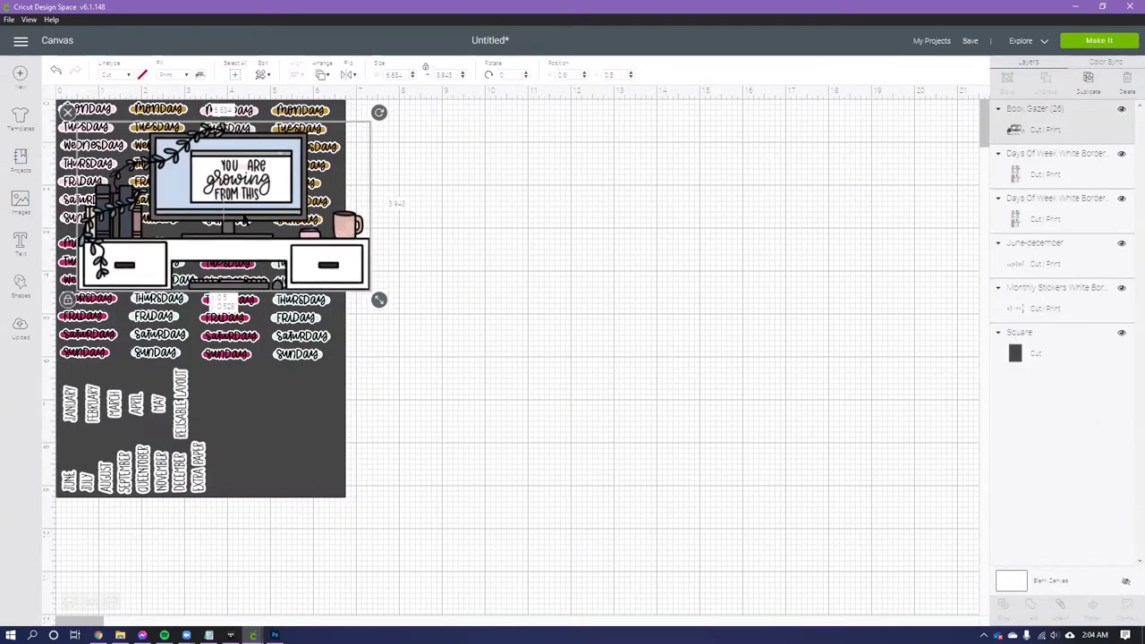
Step: Shrink the desk illustration, tilt it about 23° clockwise, and fit it into the lower-right corner
drag(282, 296, 320, 399)
drag(439, 426, 293, 340)
drag(201, 305, 282, 446)
drag(379, 492, 359, 484)
drag(360, 388, 370, 424)
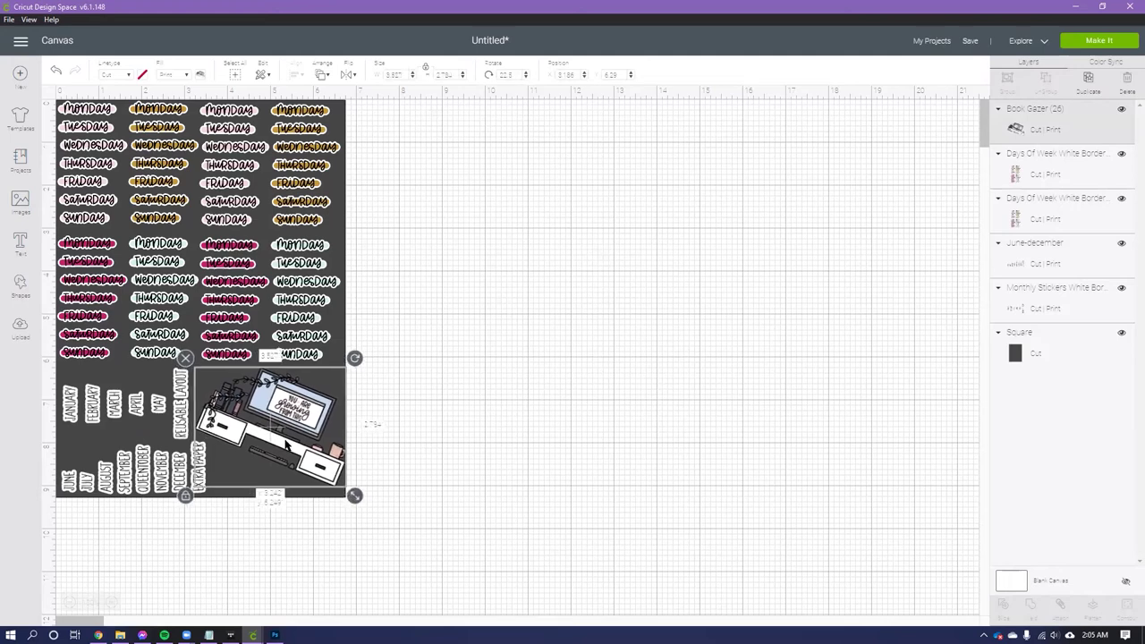
click(435, 427)
drag(292, 420, 288, 415)
click(421, 385)
click(265, 414)
click(426, 394)
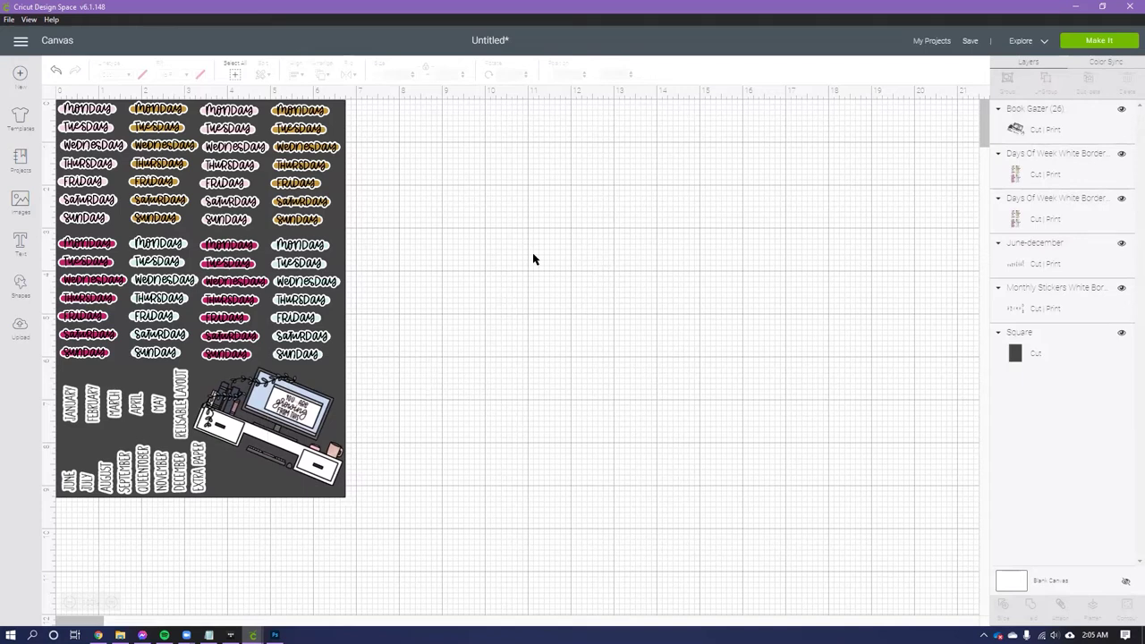
click(1122, 333)
Step: Leave the dark background square hidden and continue from the 2-mat Prepare screen to printing
click(1124, 335)
click(1124, 335)
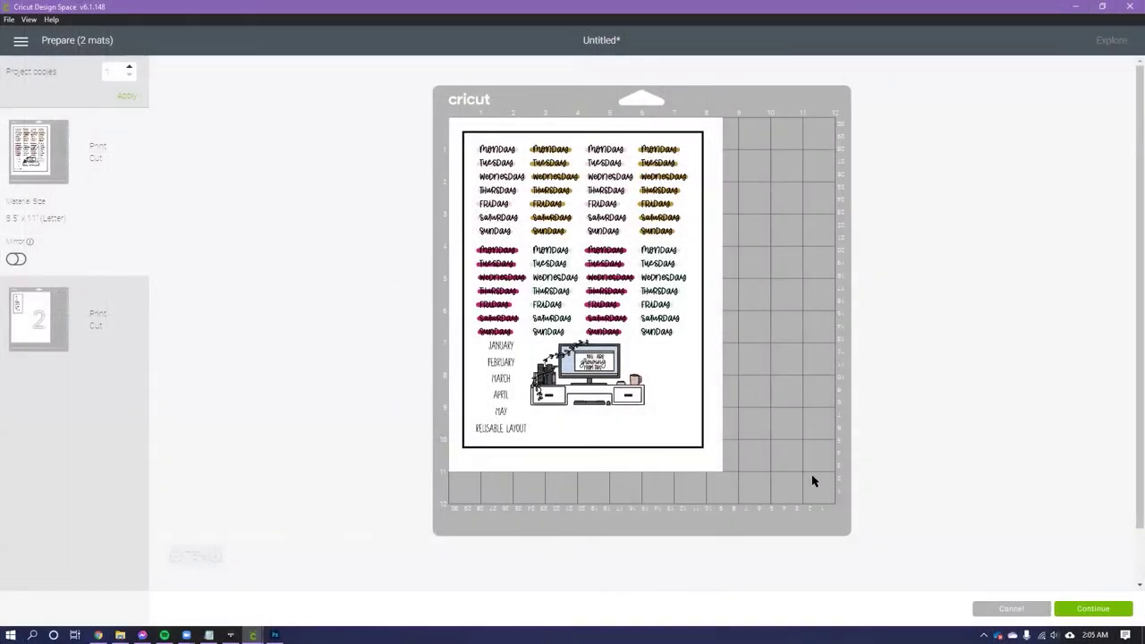
click(1085, 608)
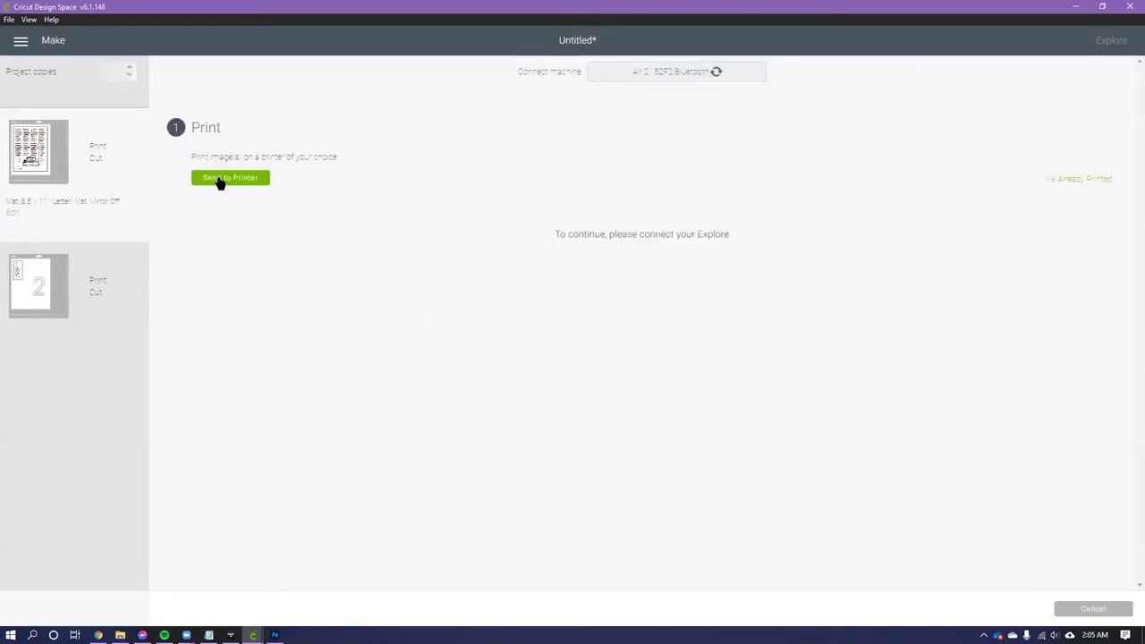
Step: Send the sticker sheet to the printer using the system print dialog
click(219, 179)
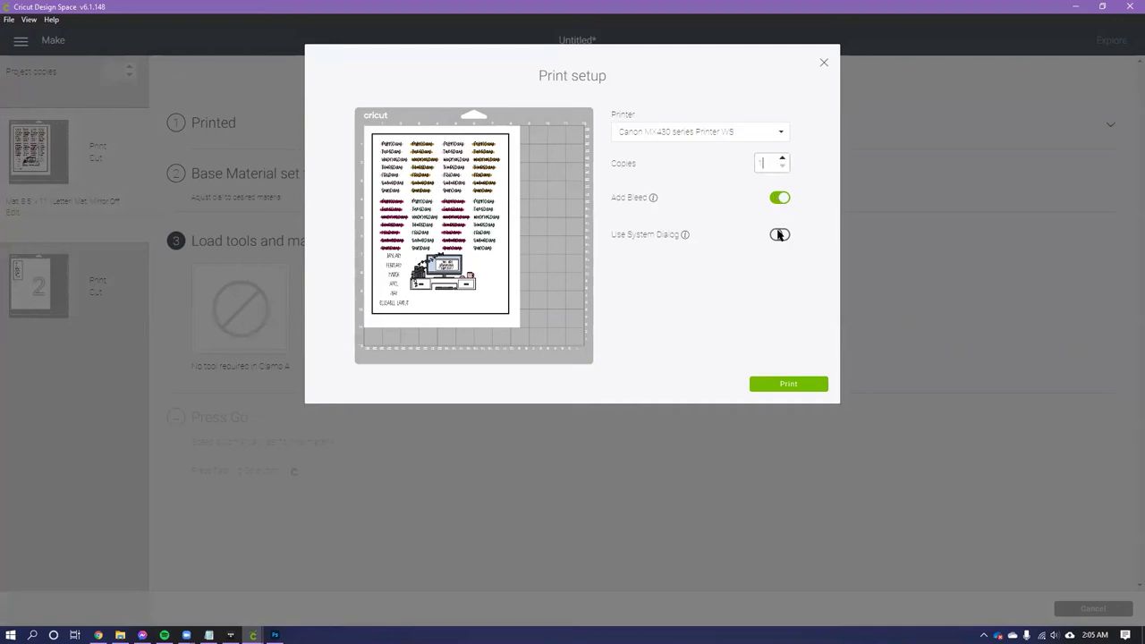
click(779, 235)
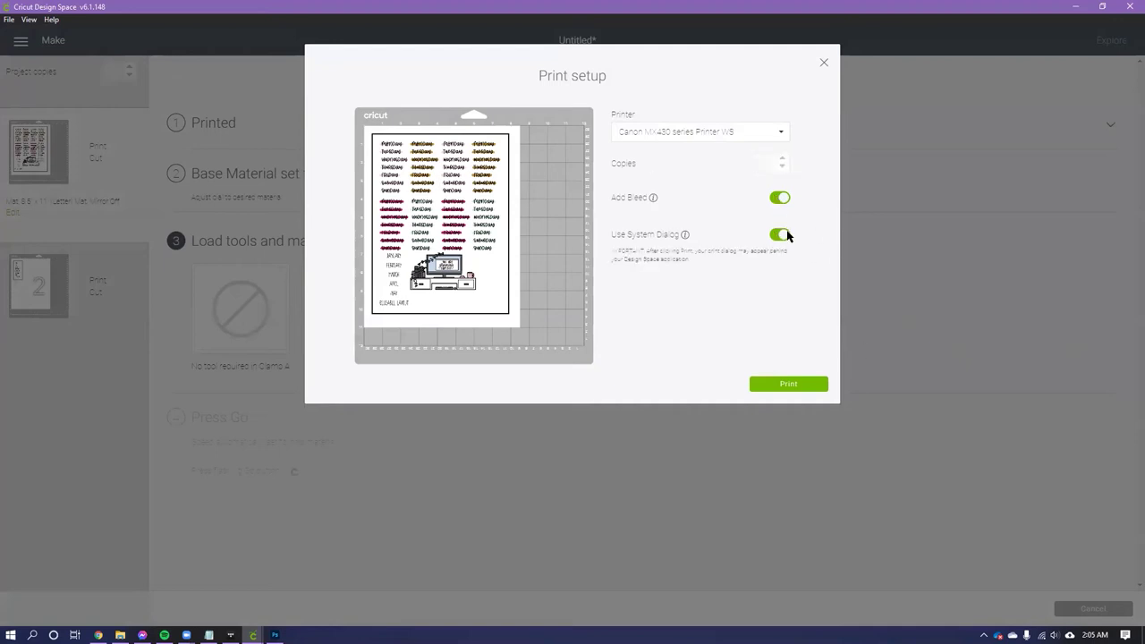
click(792, 384)
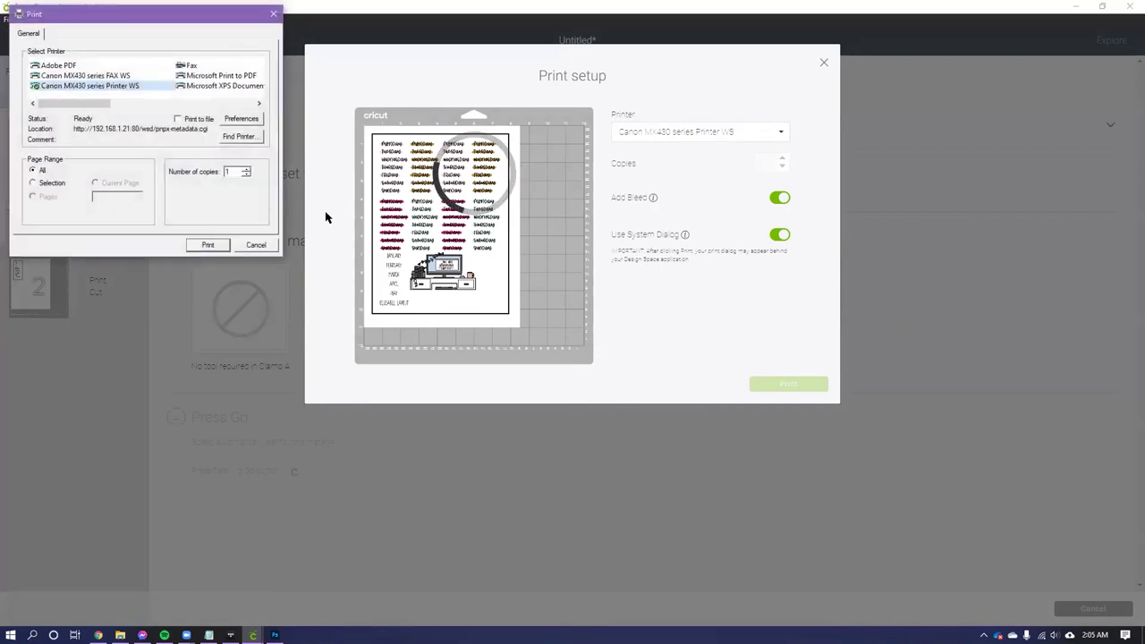
Step: Set the printer's media type to Matte Photo Paper in its preferences
click(241, 119)
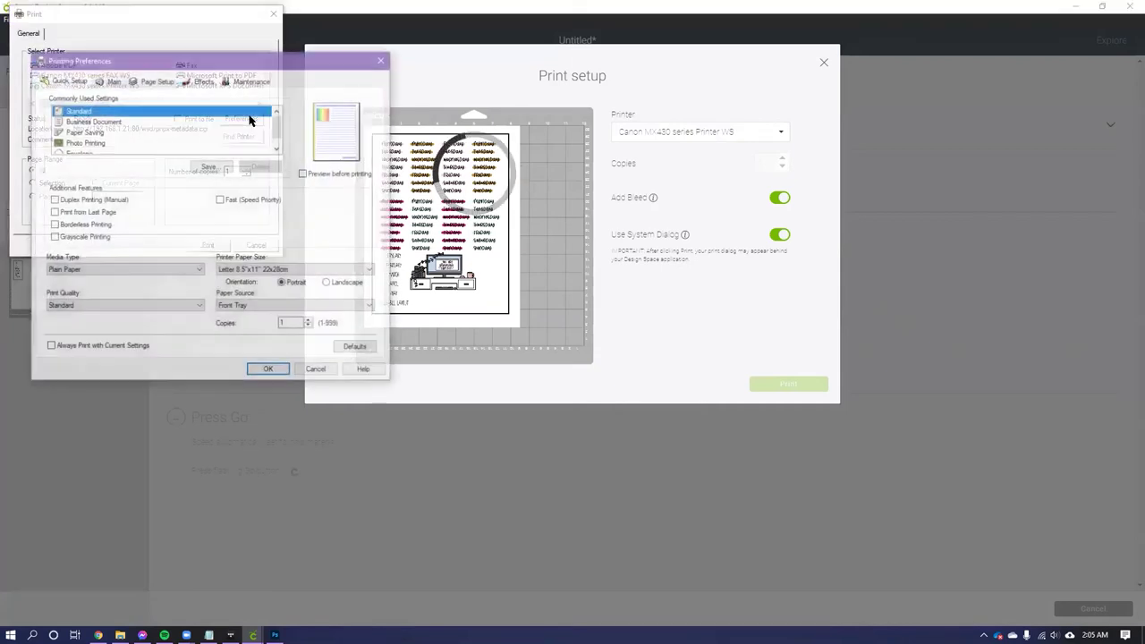
click(141, 269)
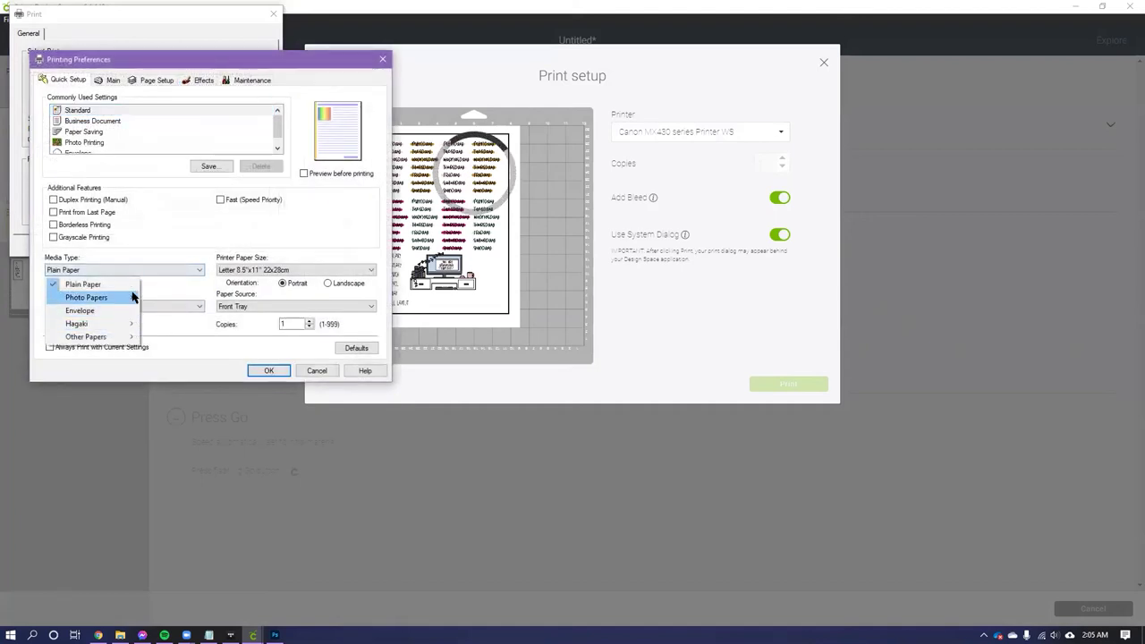
mouse_move(128, 299)
click(189, 355)
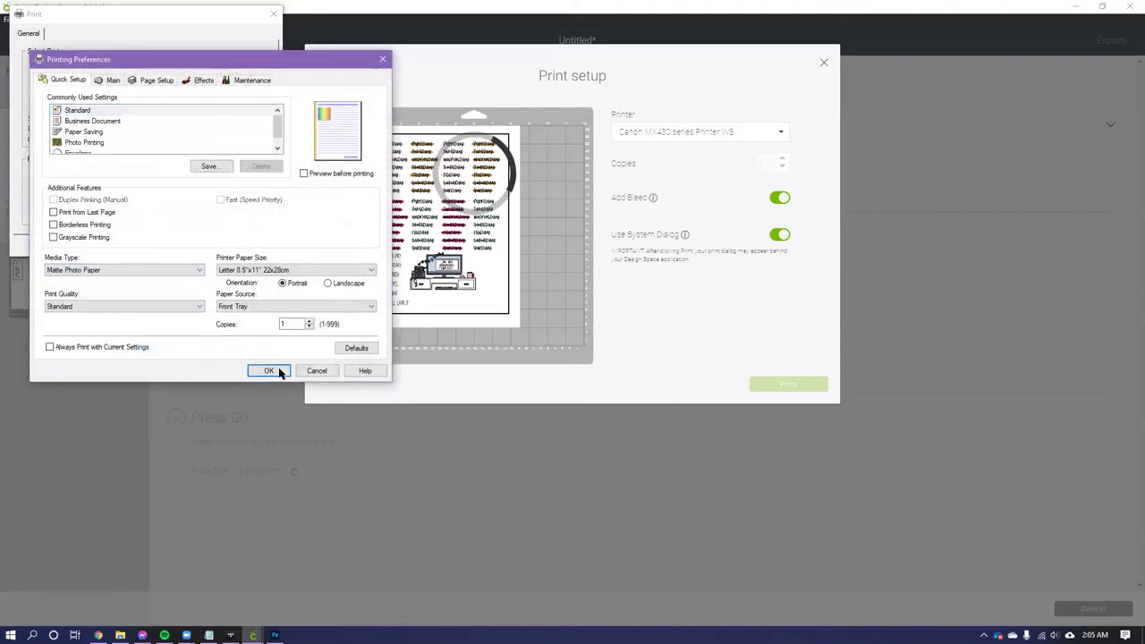
click(273, 370)
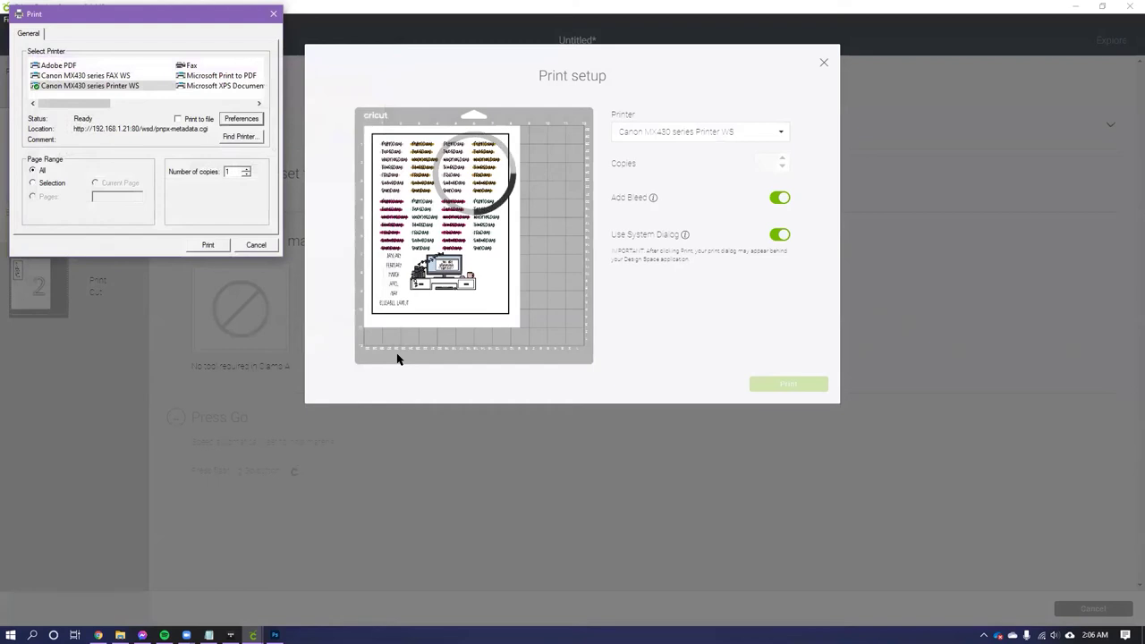